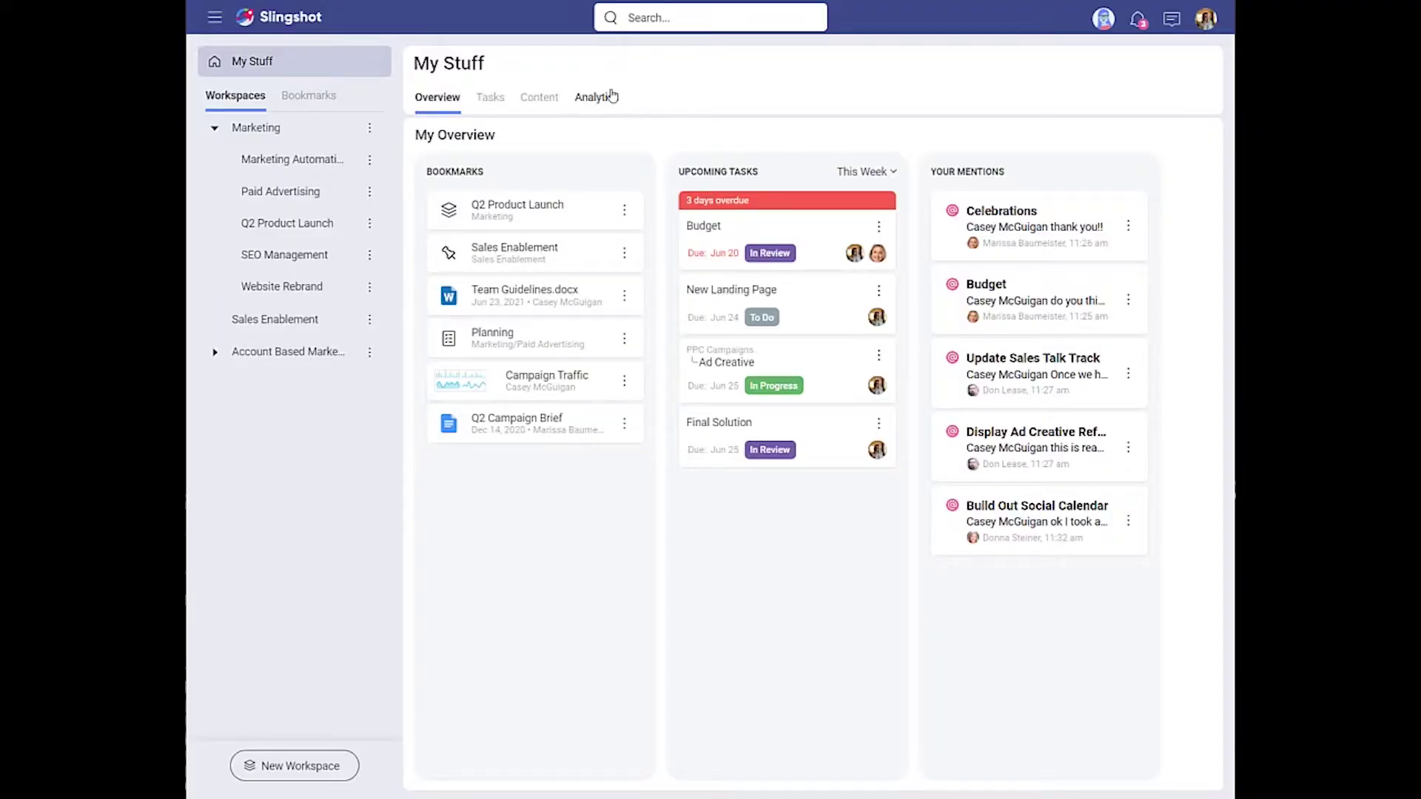
View the Core KPIs dashboard in the Marketing workspace's analytics and close it.
click(314, 126)
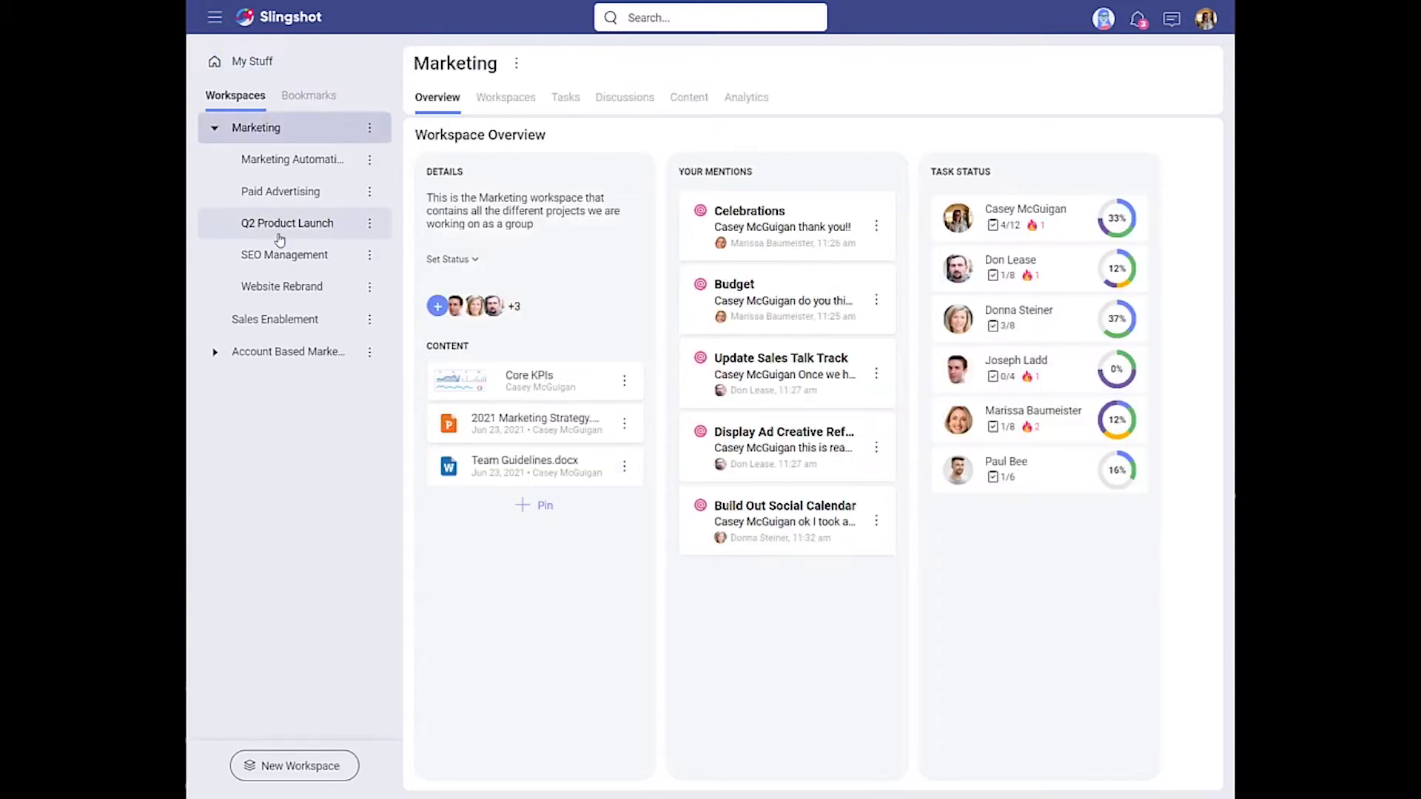
click(733, 104)
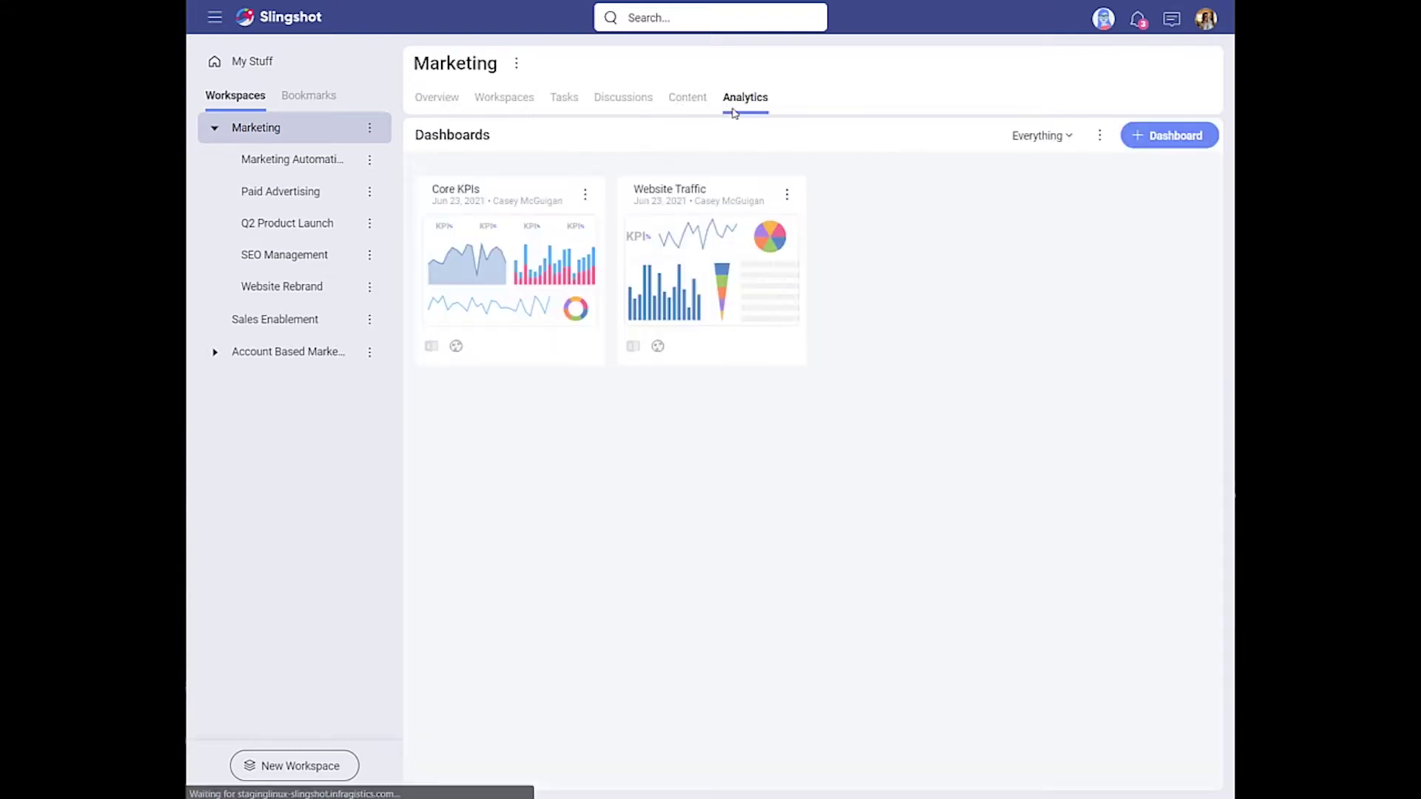
click(474, 256)
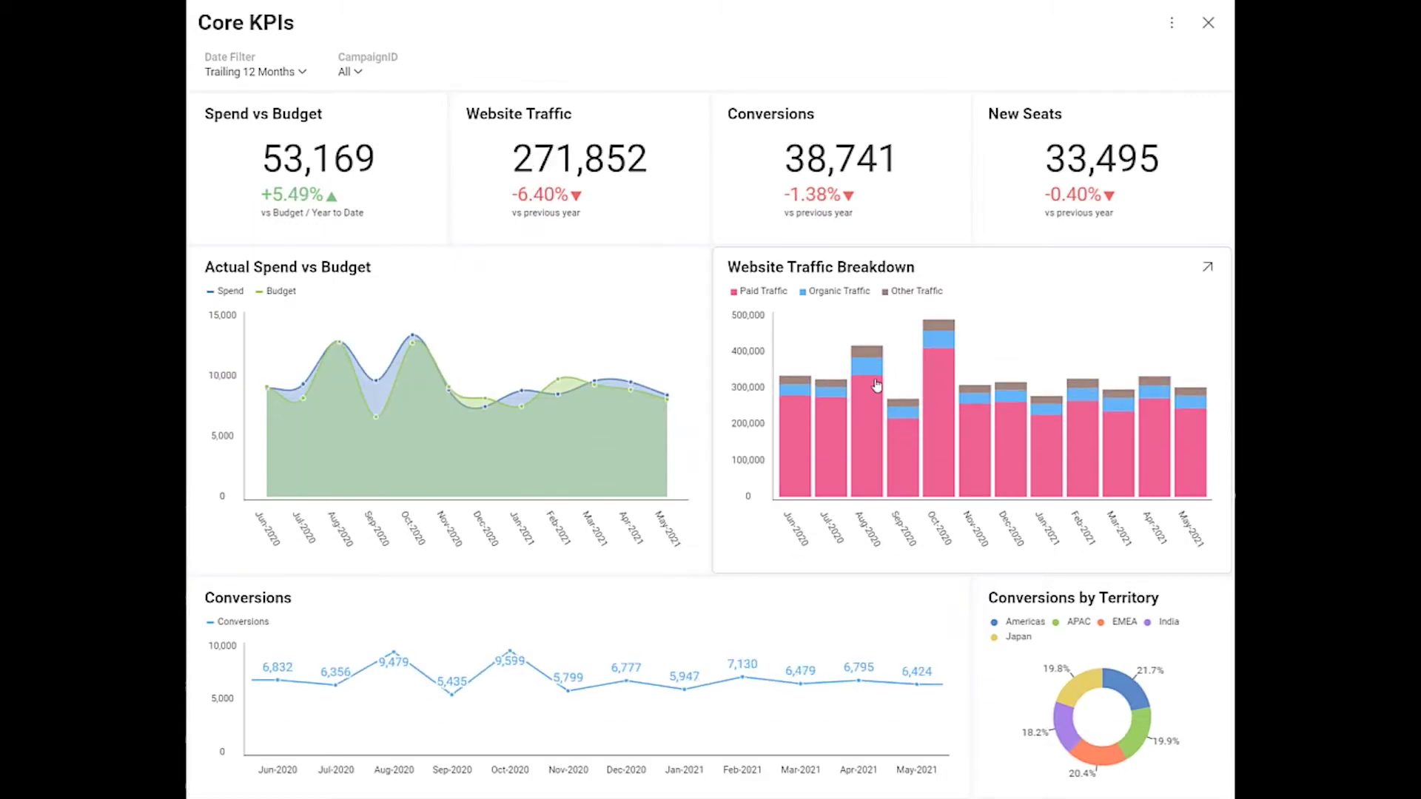
click(1210, 24)
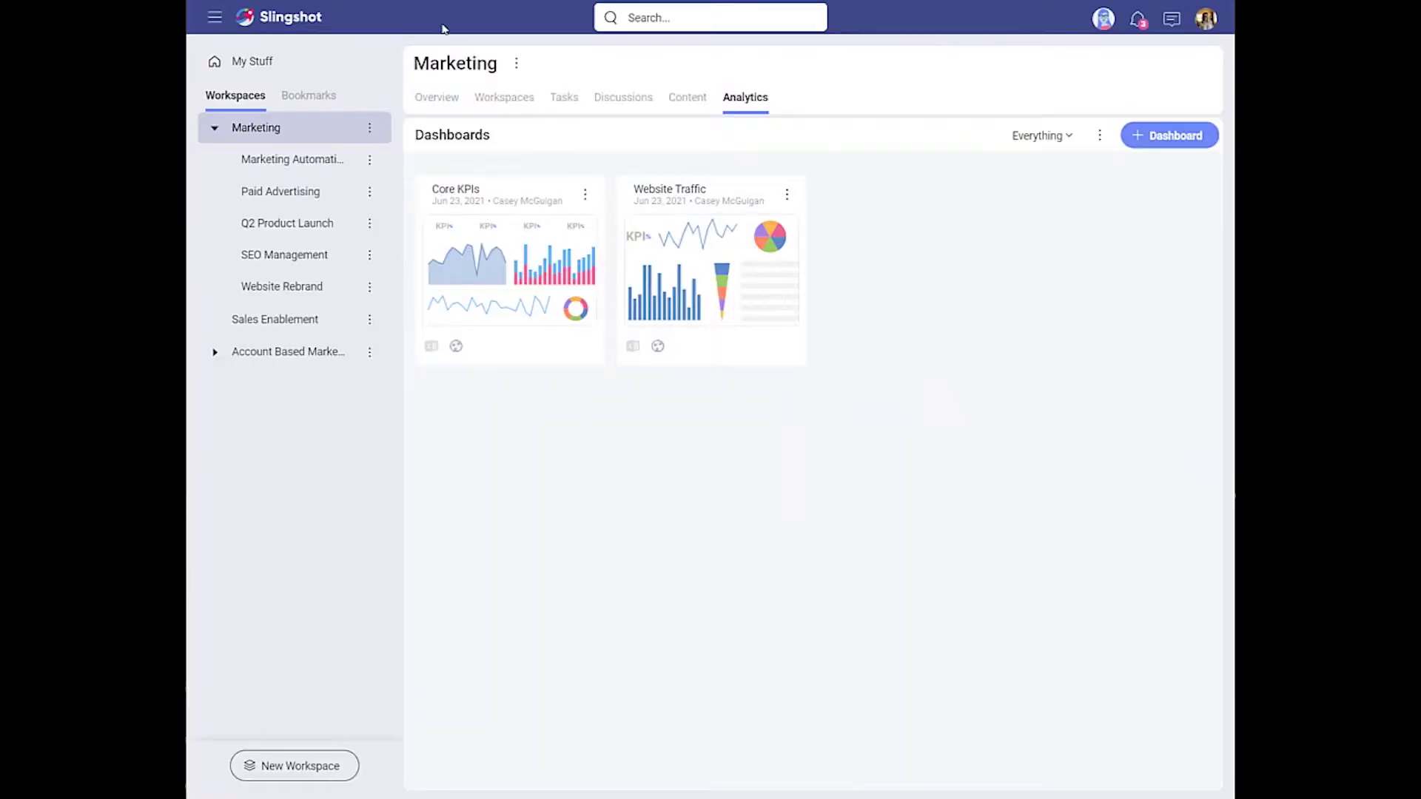
Start a new dashboard in the analytics area of My Stuff.
click(317, 59)
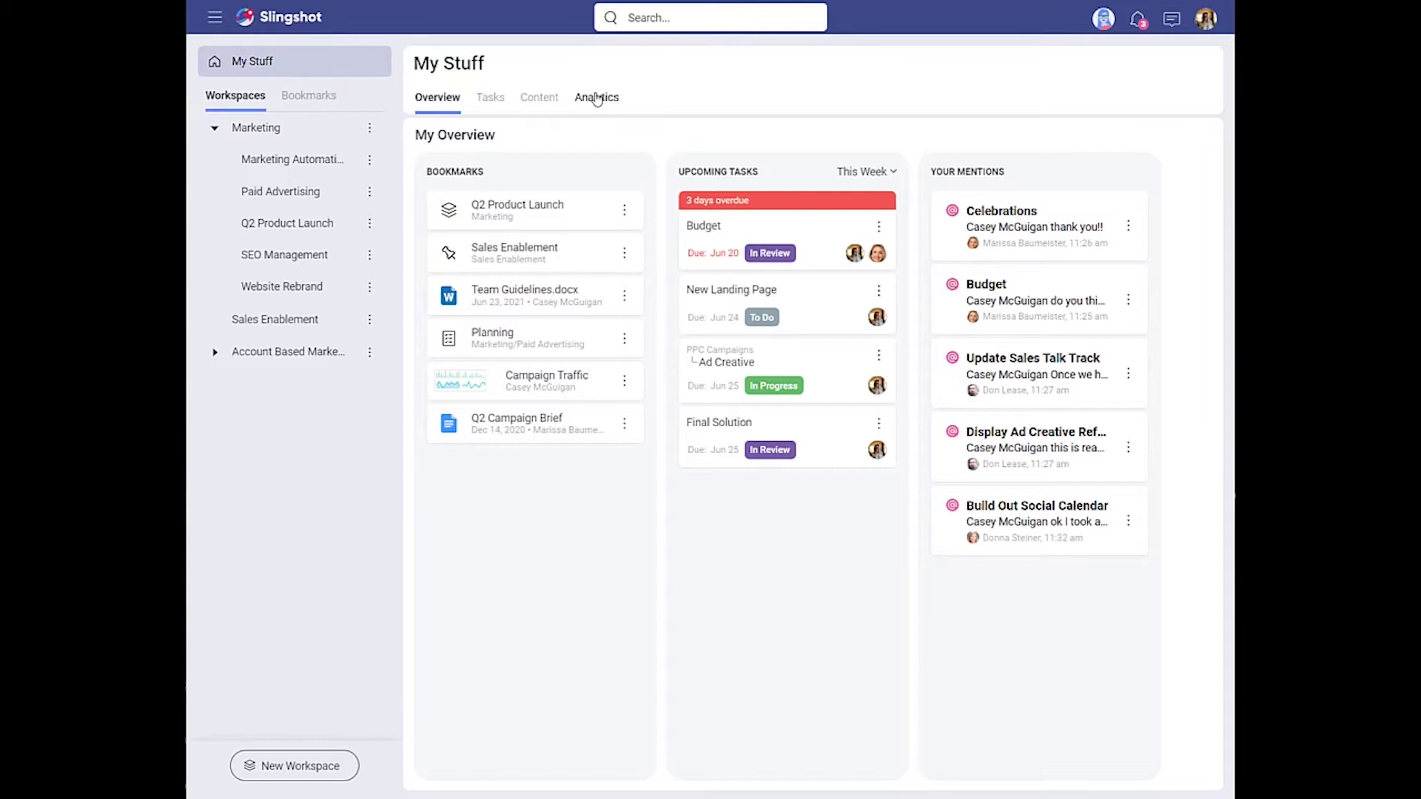
click(597, 99)
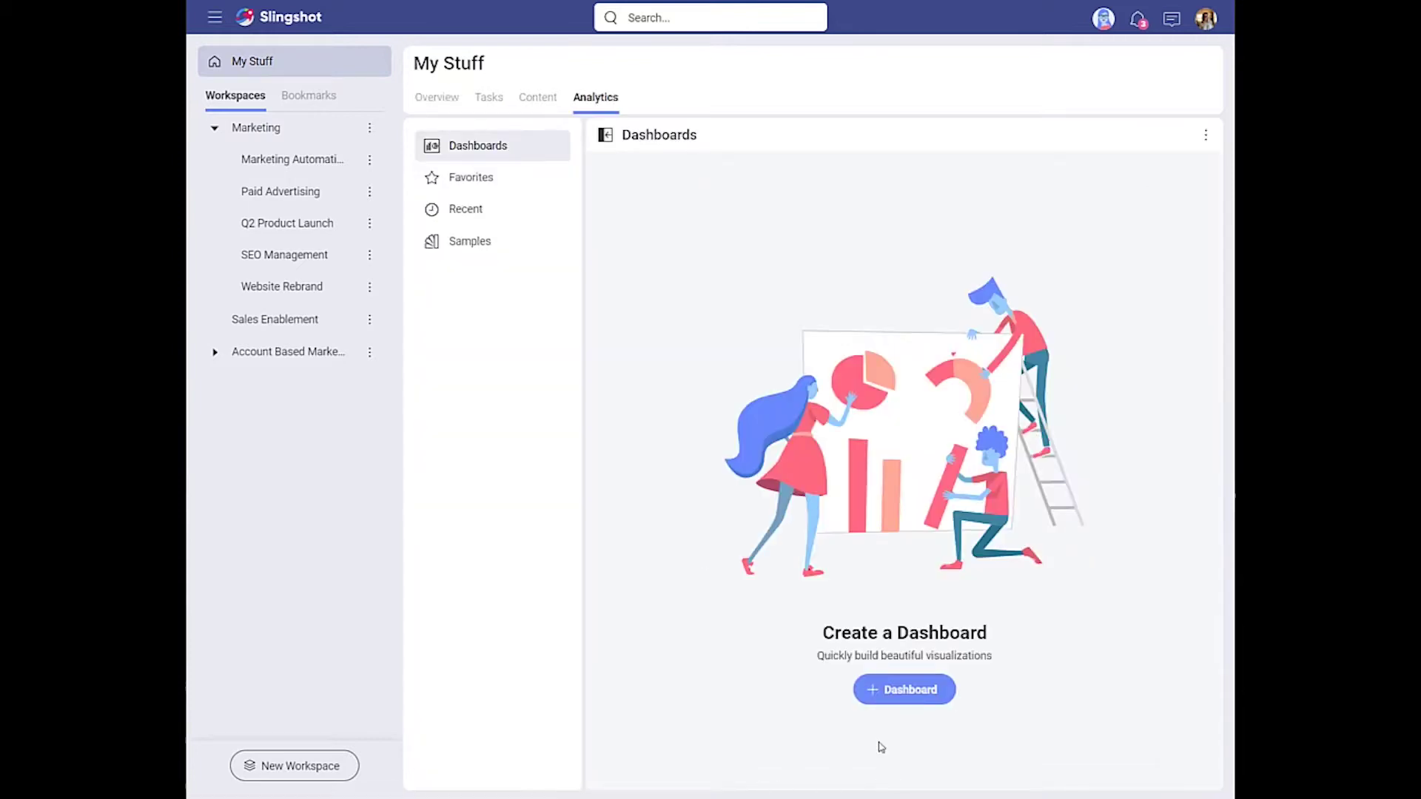
click(874, 703)
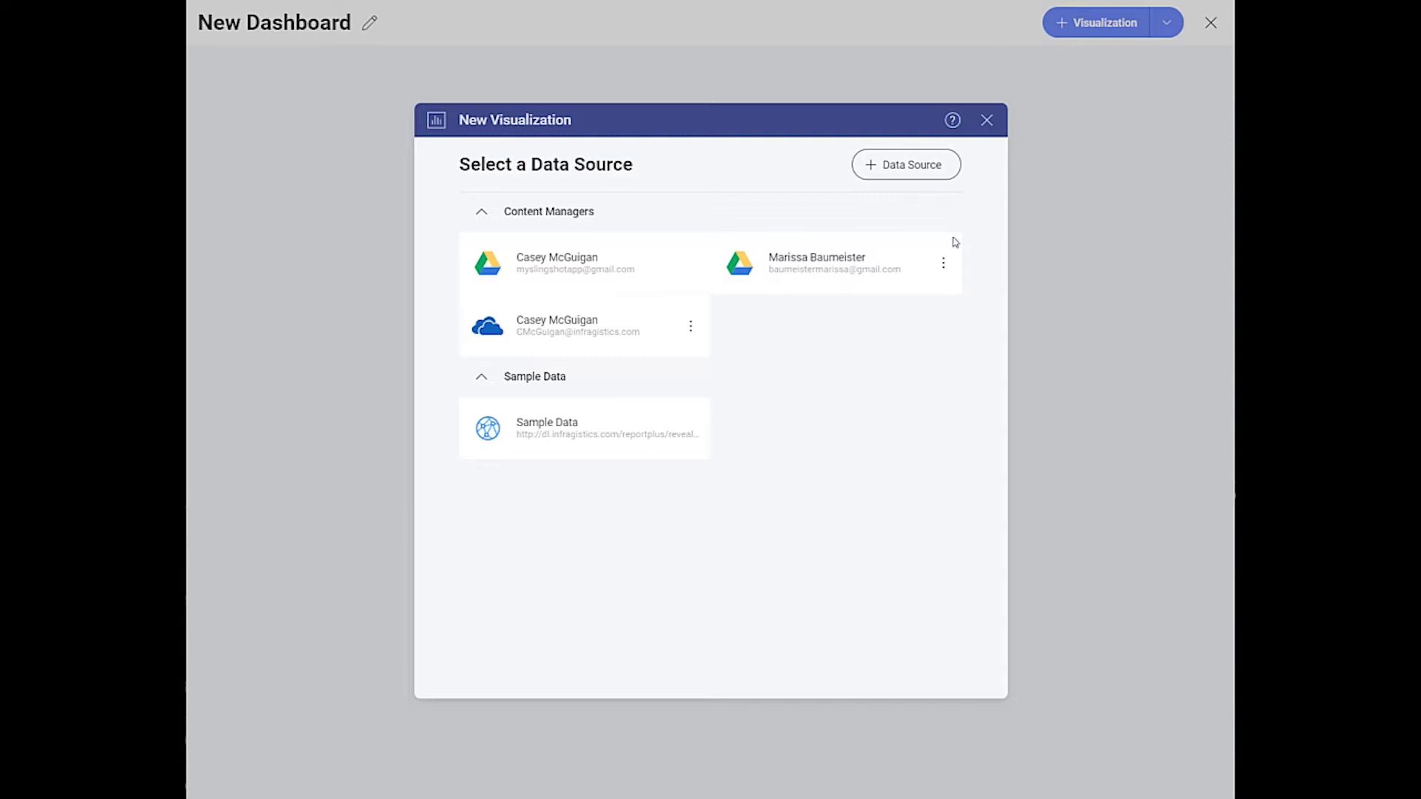
Browse the data source types that can be added for the new visualization.
click(919, 165)
scroll(785, 125, down, 5)
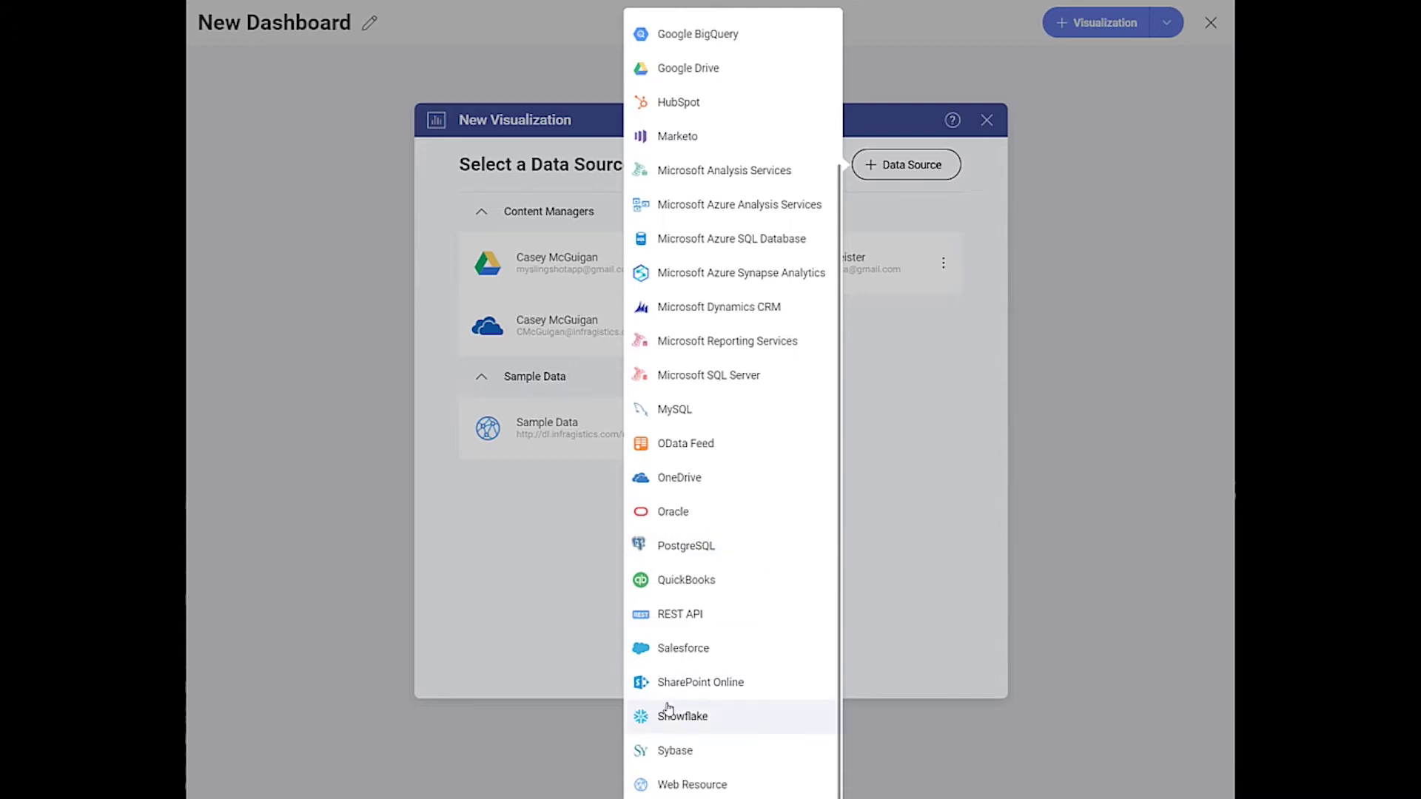
scroll(740, 651, up, 1)
click(888, 508)
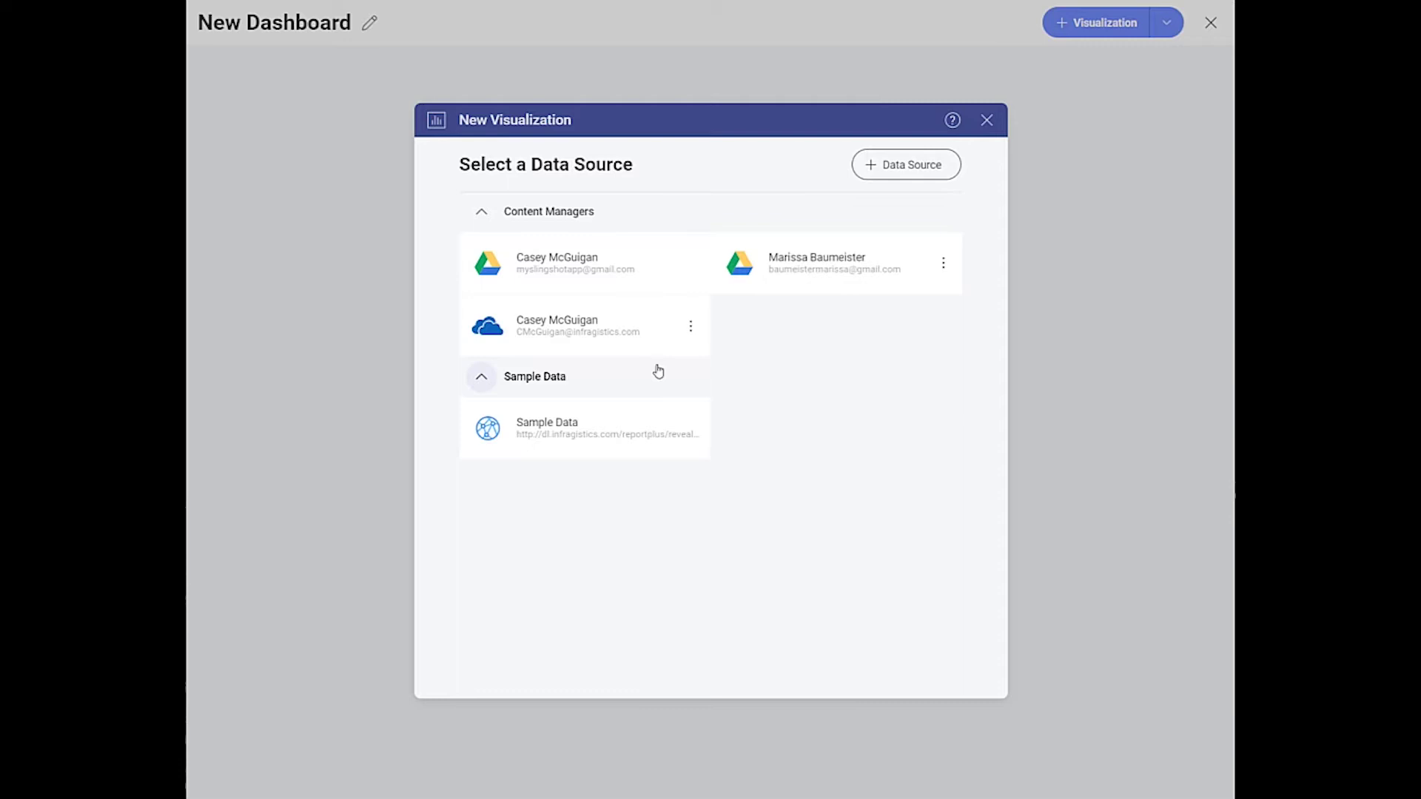
Use the Marketing sheet of the Sample Data spreadsheet as the visualization's data source.
click(650, 419)
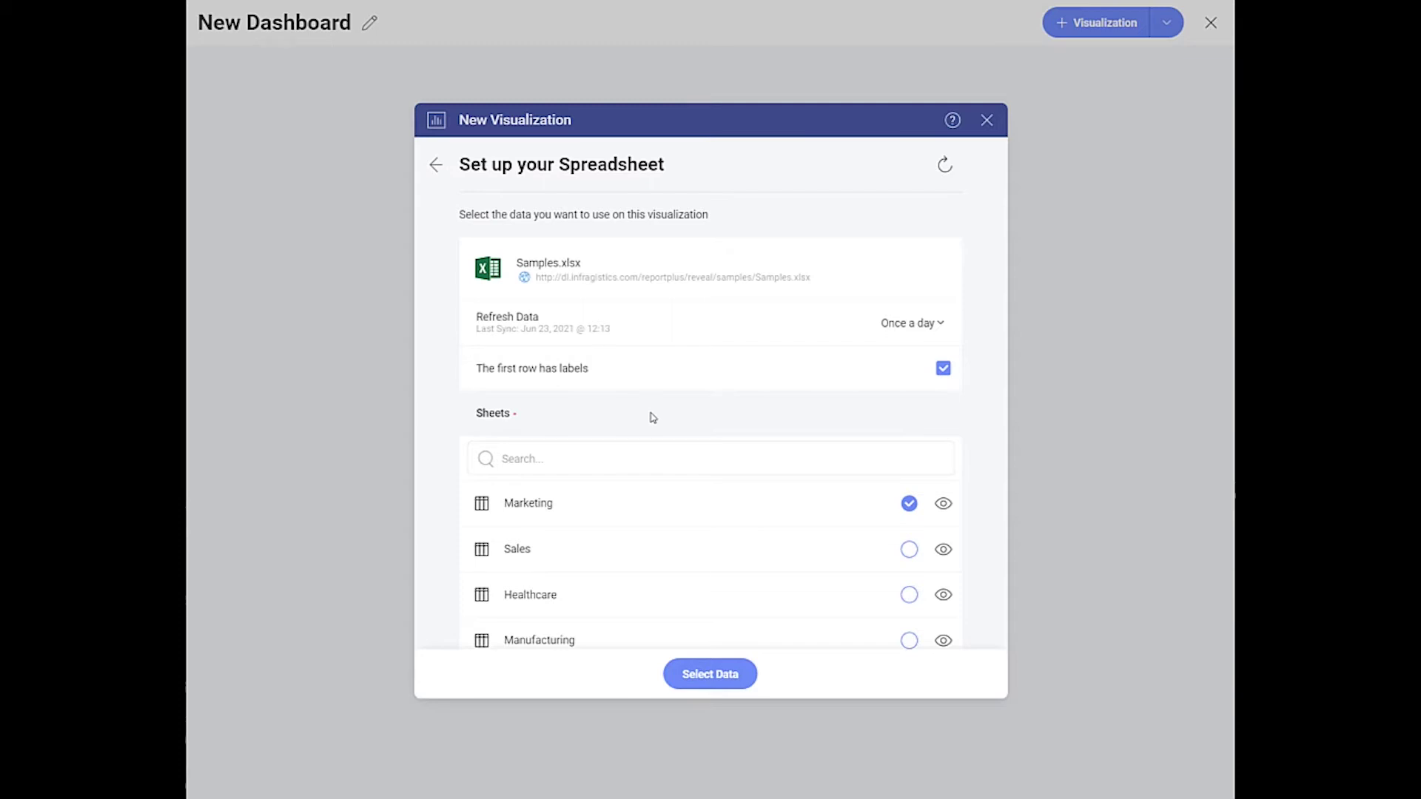
scroll(652, 417, down, 1)
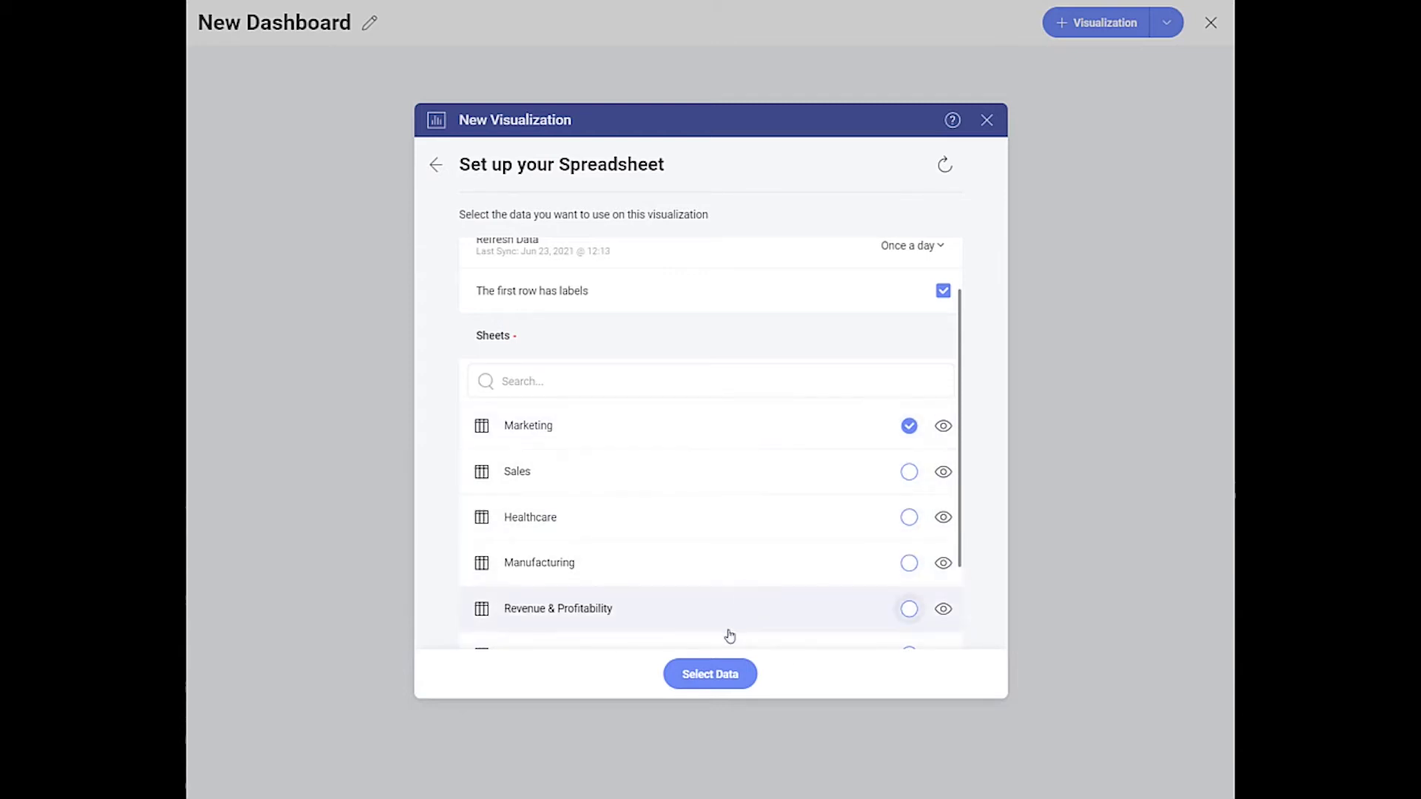
click(726, 679)
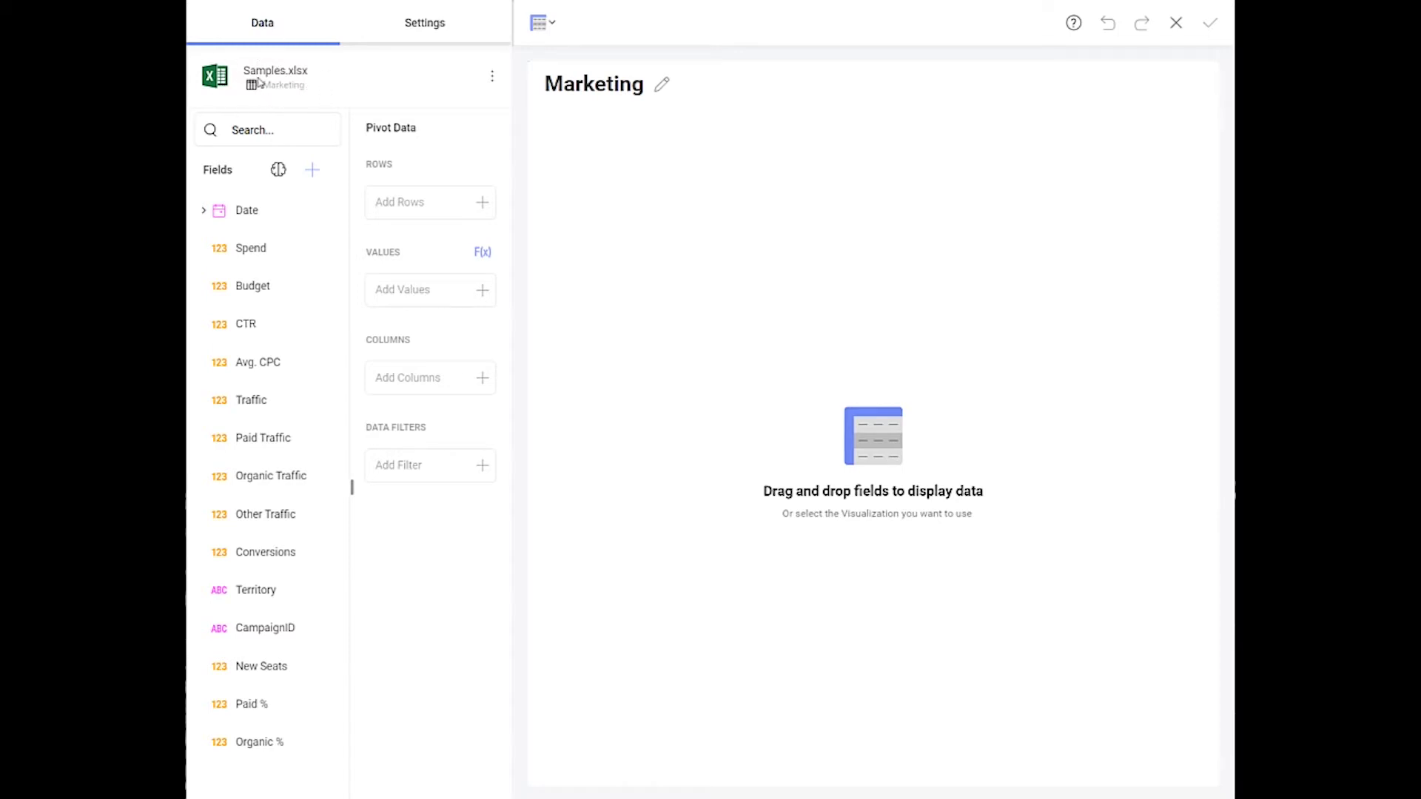
Review the data source's options and the pivot visualization's display settings.
click(487, 76)
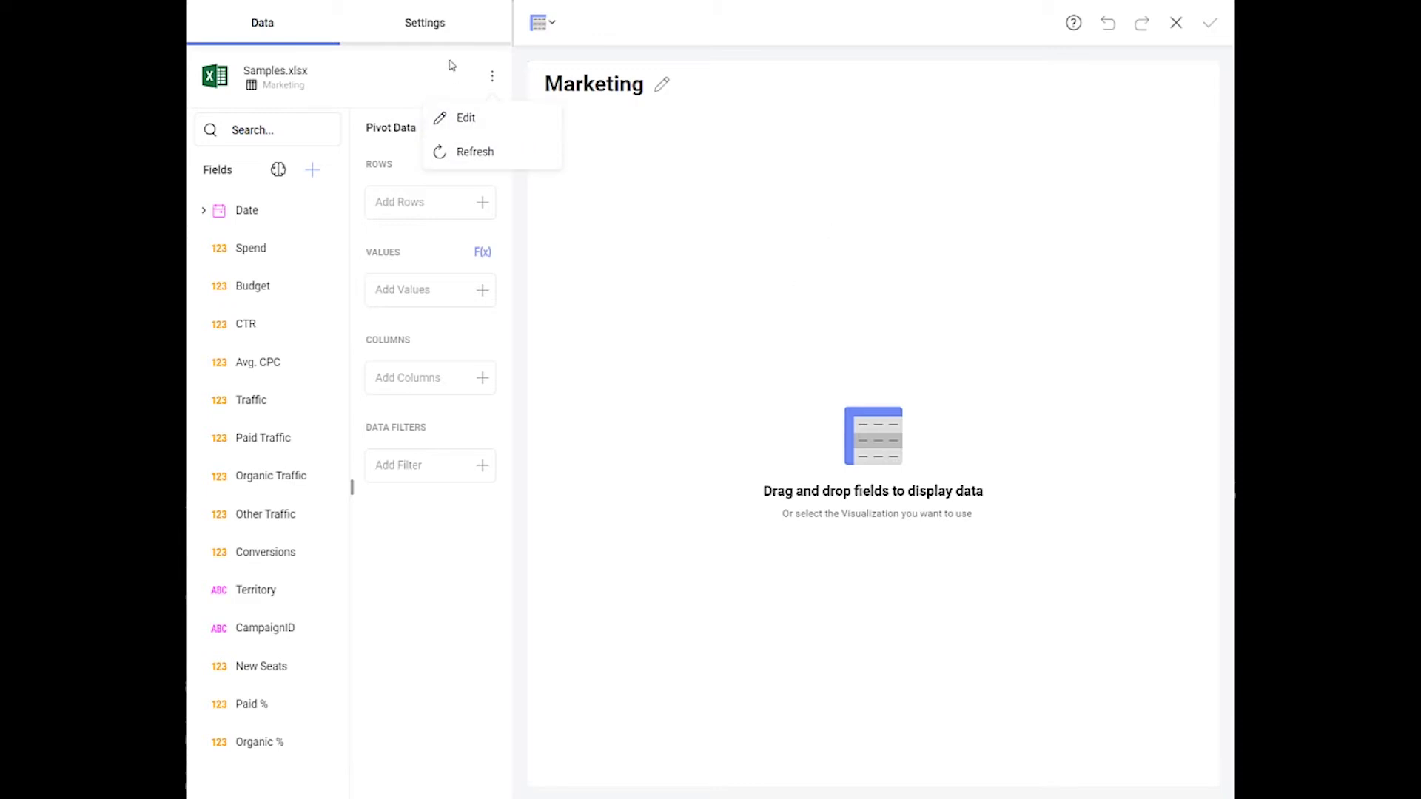
click(740, 239)
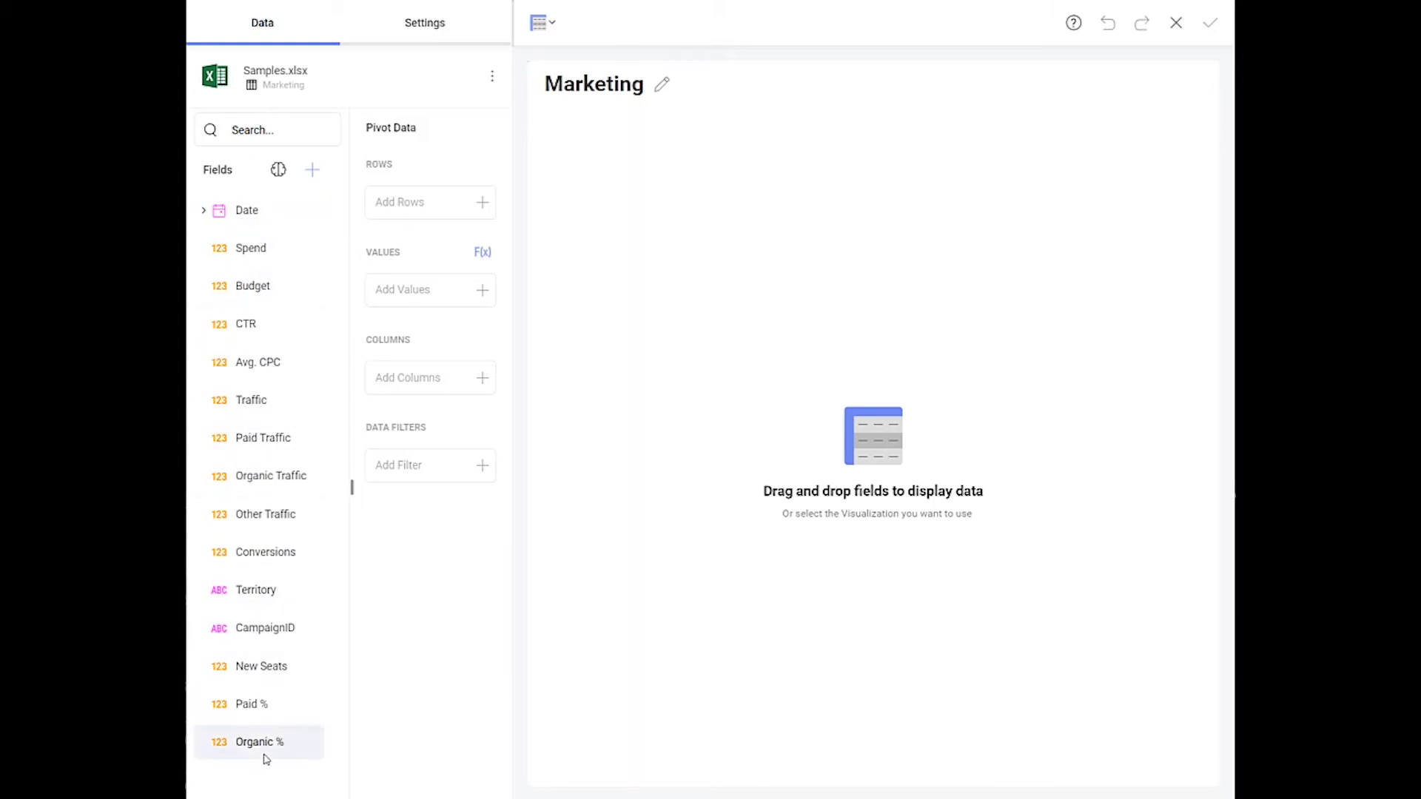
click(410, 28)
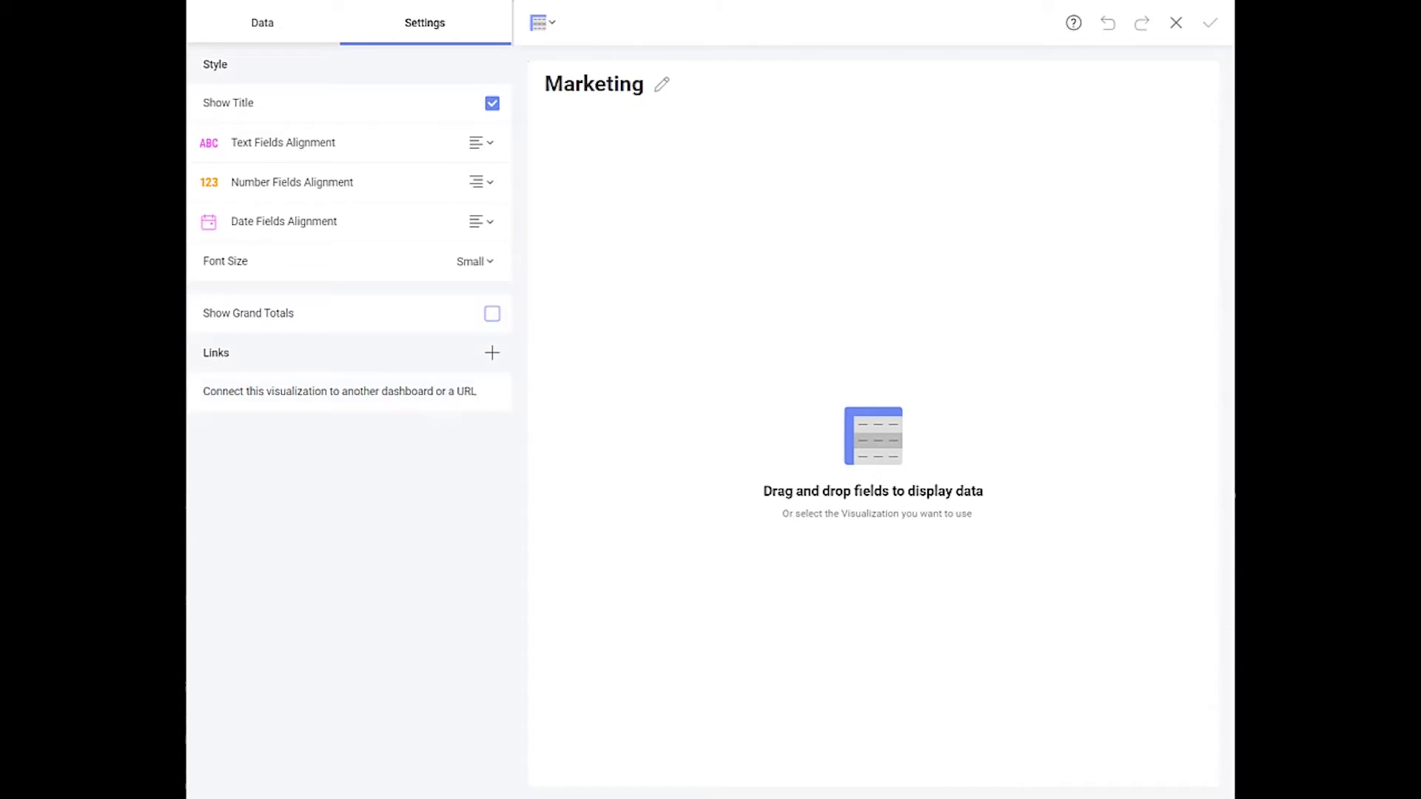
Look through the available chart types and change the visualization to a Line chart.
click(540, 22)
scroll(581, 423, down, 3)
scroll(583, 437, down, 5)
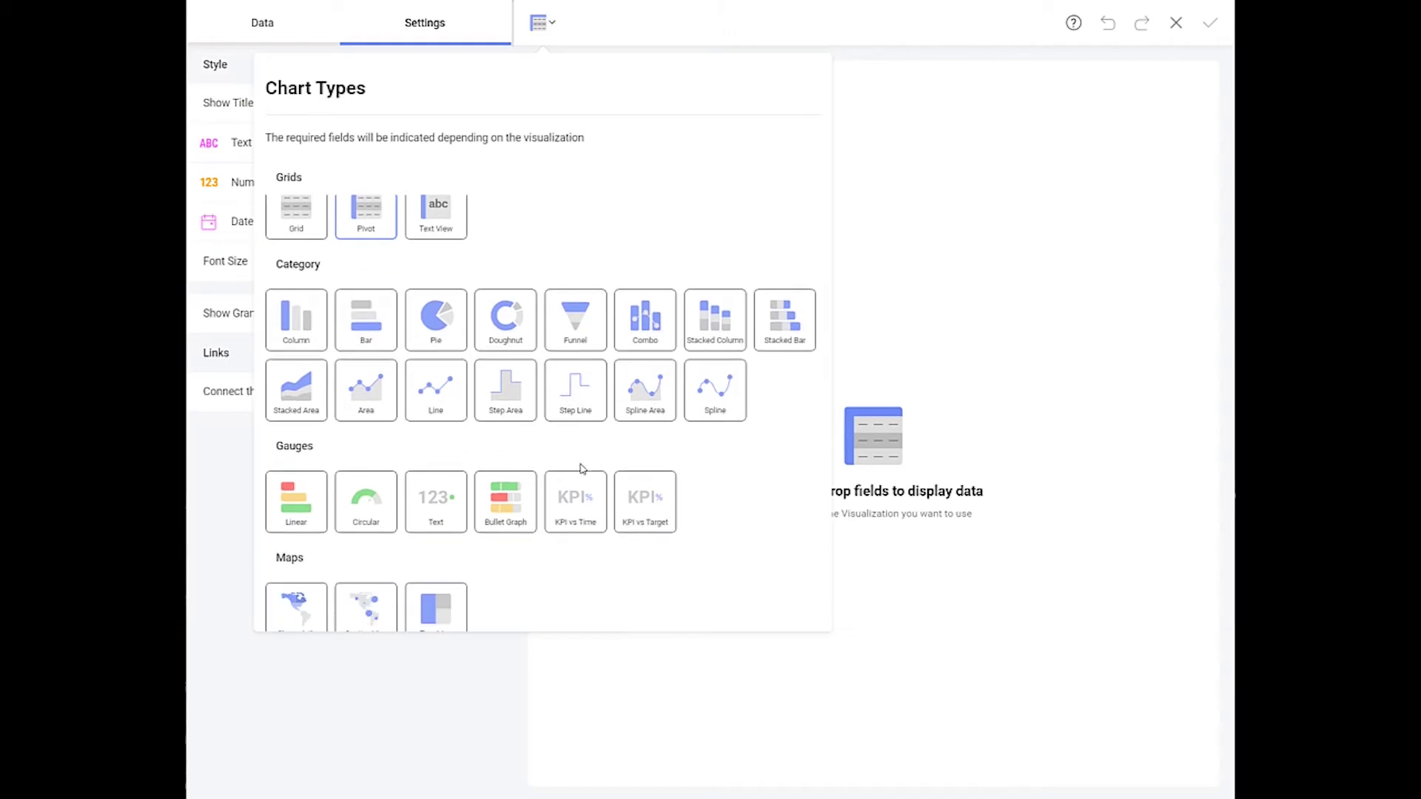
scroll(581, 468, down, 2)
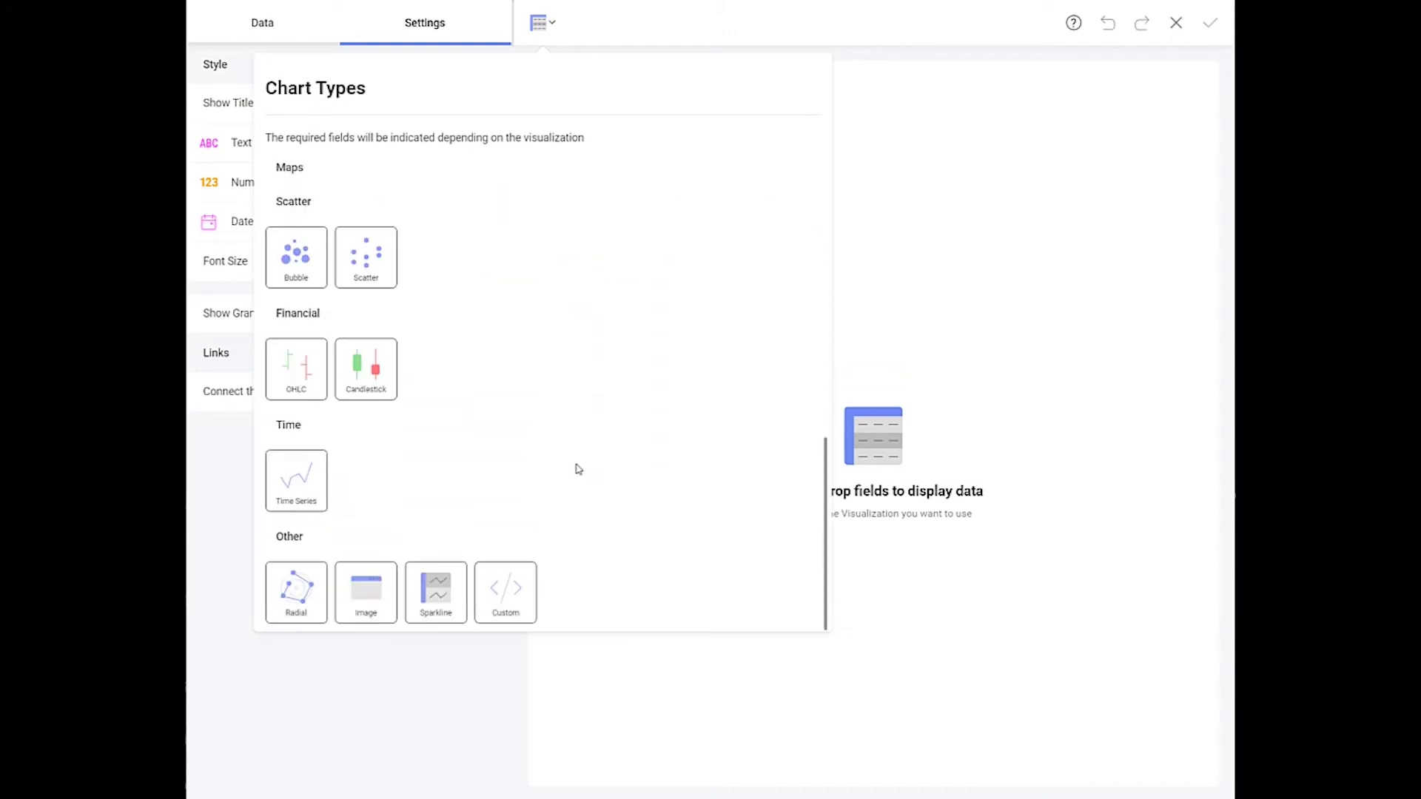
scroll(575, 469, up, 10)
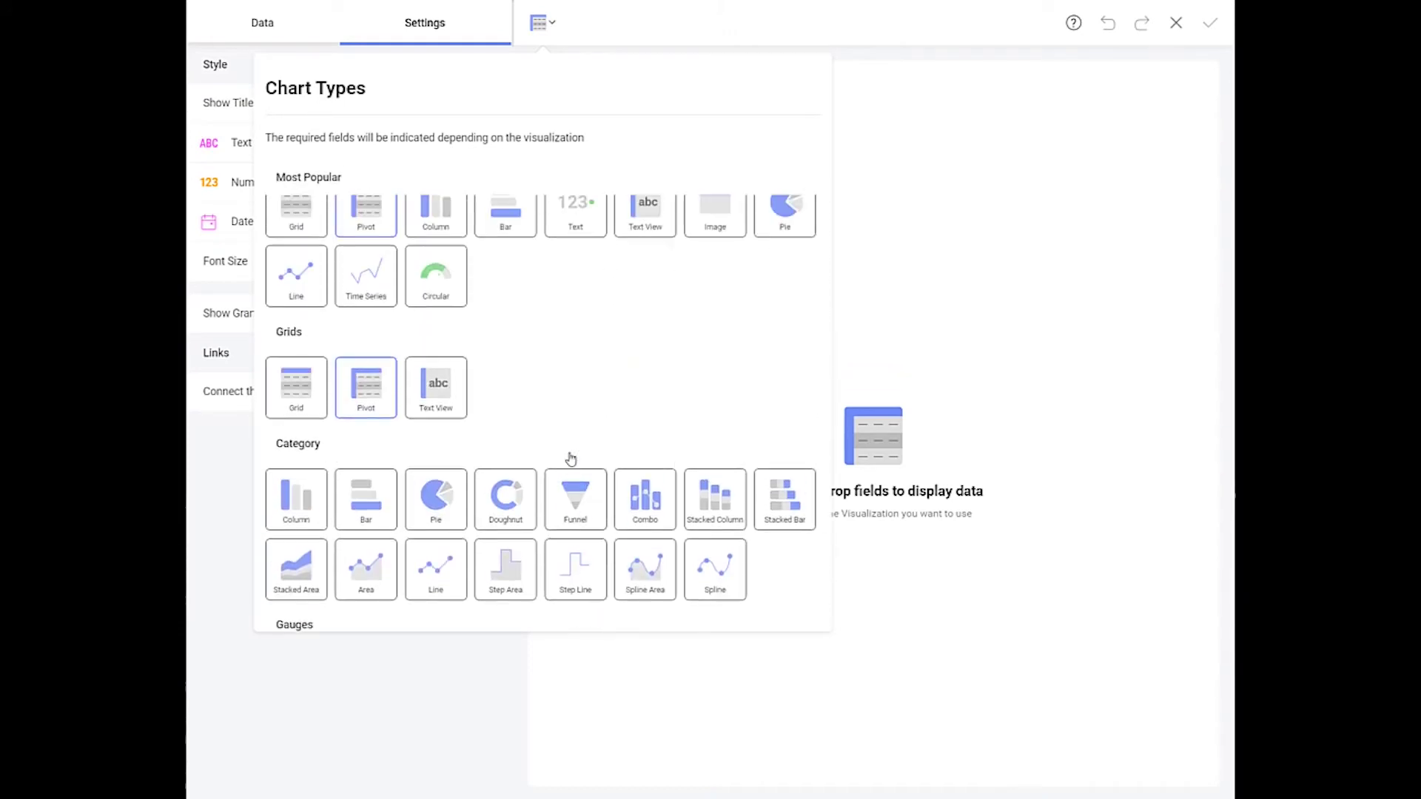
scroll(570, 459, down, 1)
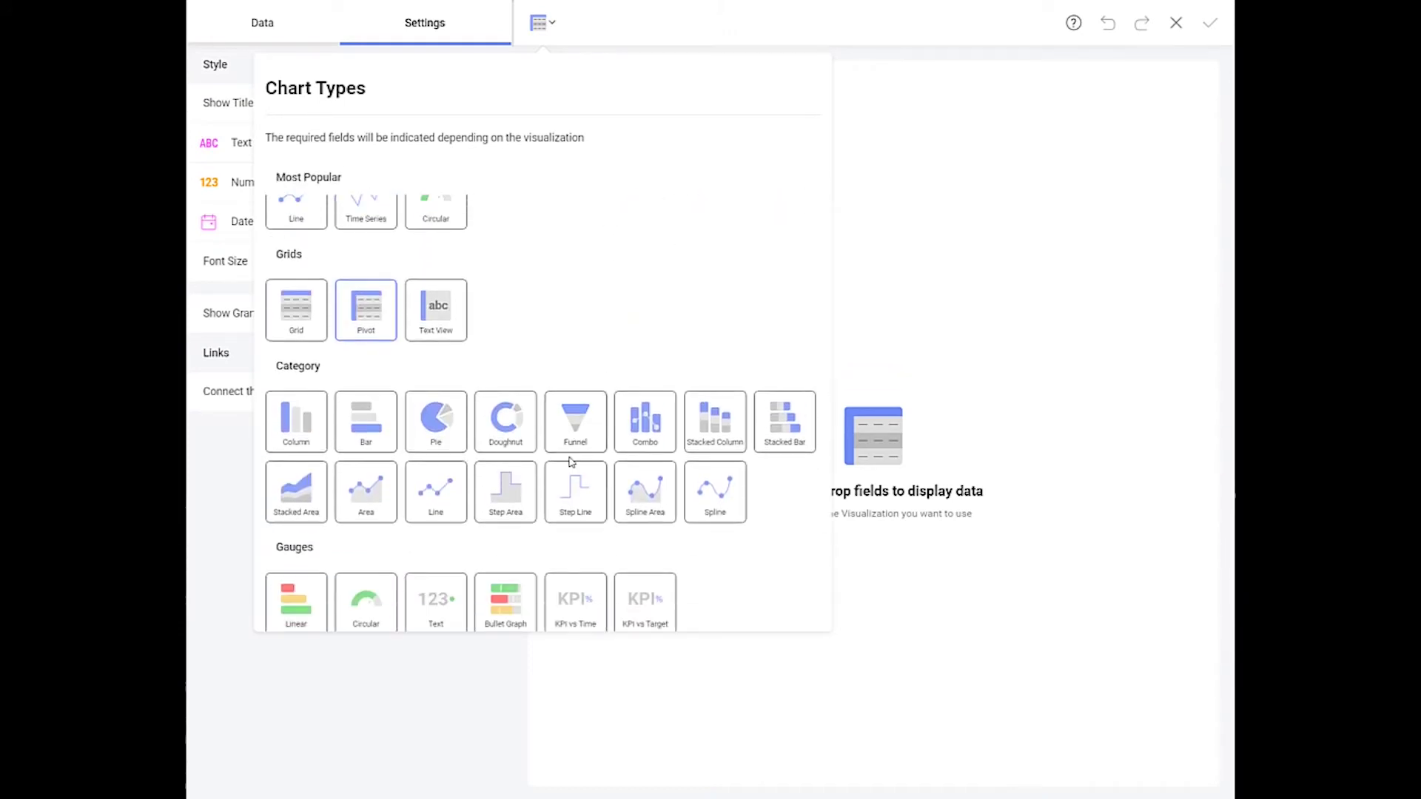
click(459, 495)
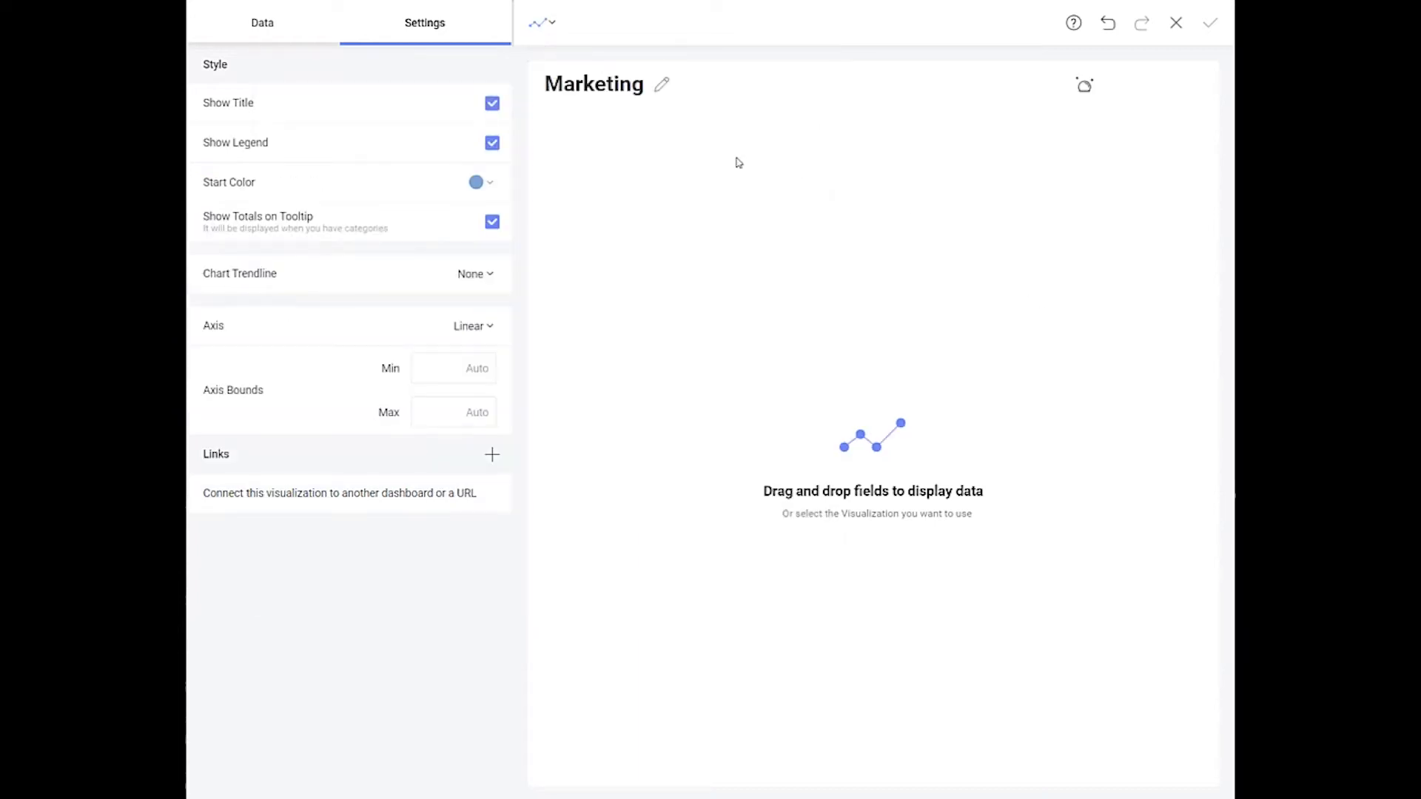
Plot Traffic by month, with the date's Month field as label and the Traffic field as value.
click(280, 37)
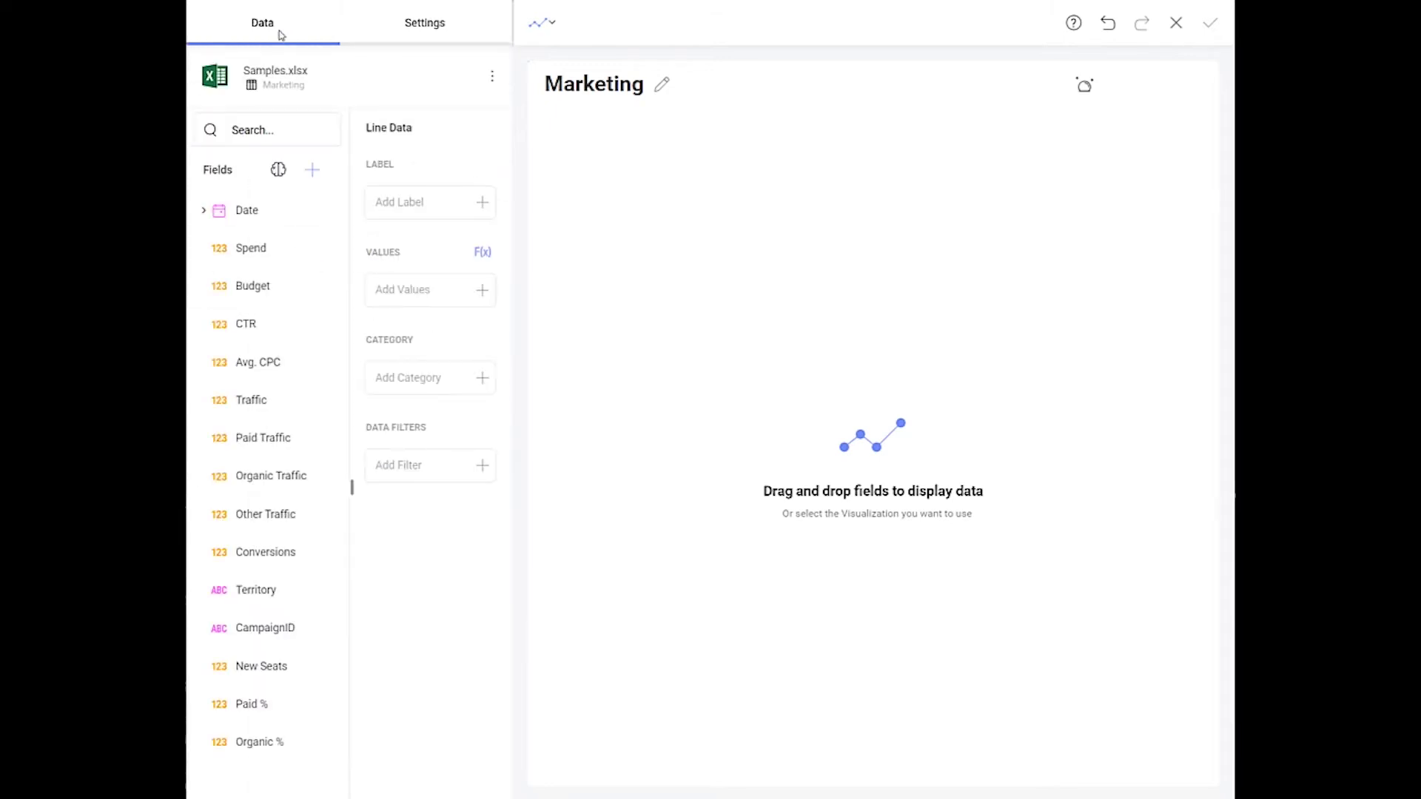
click(202, 209)
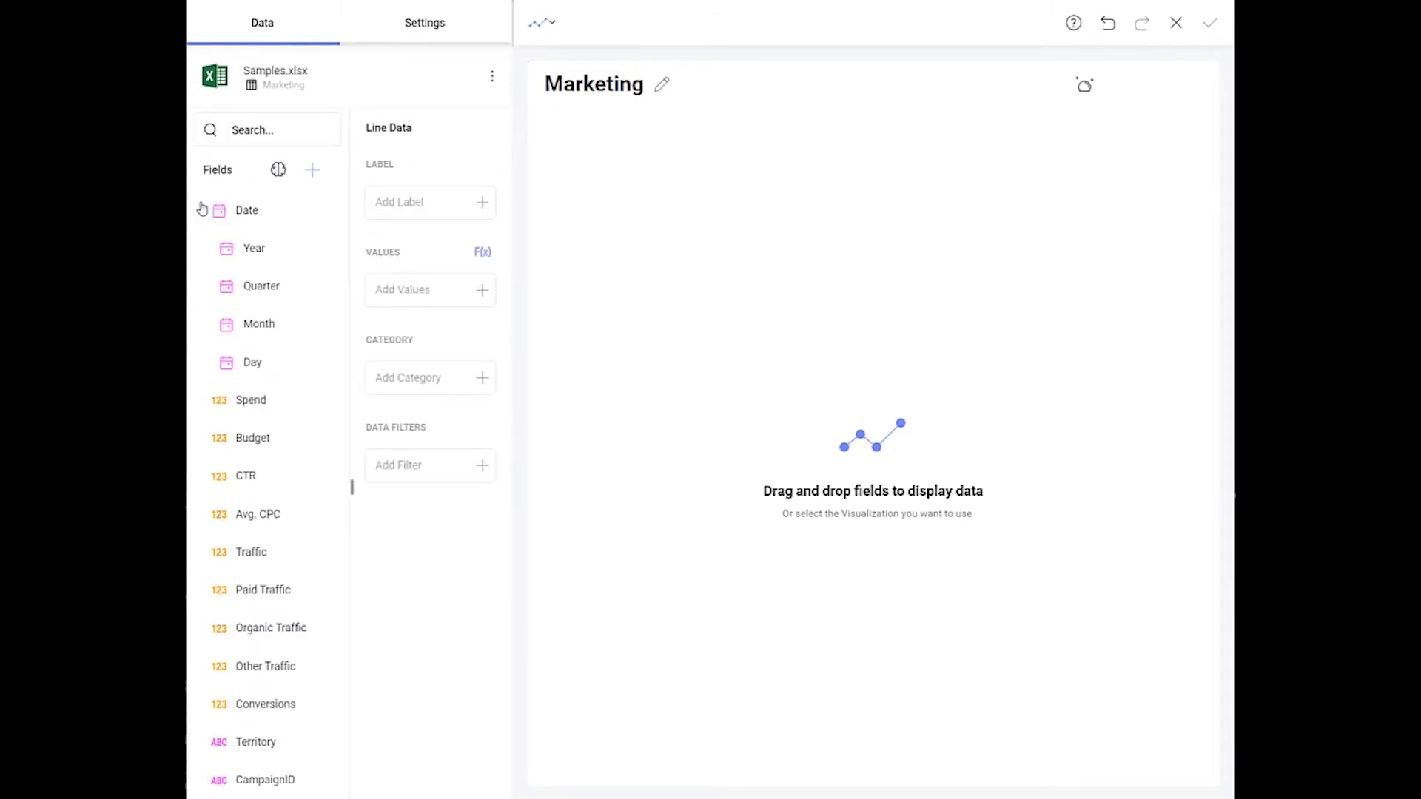
drag(244, 324, 464, 197)
drag(244, 552, 428, 330)
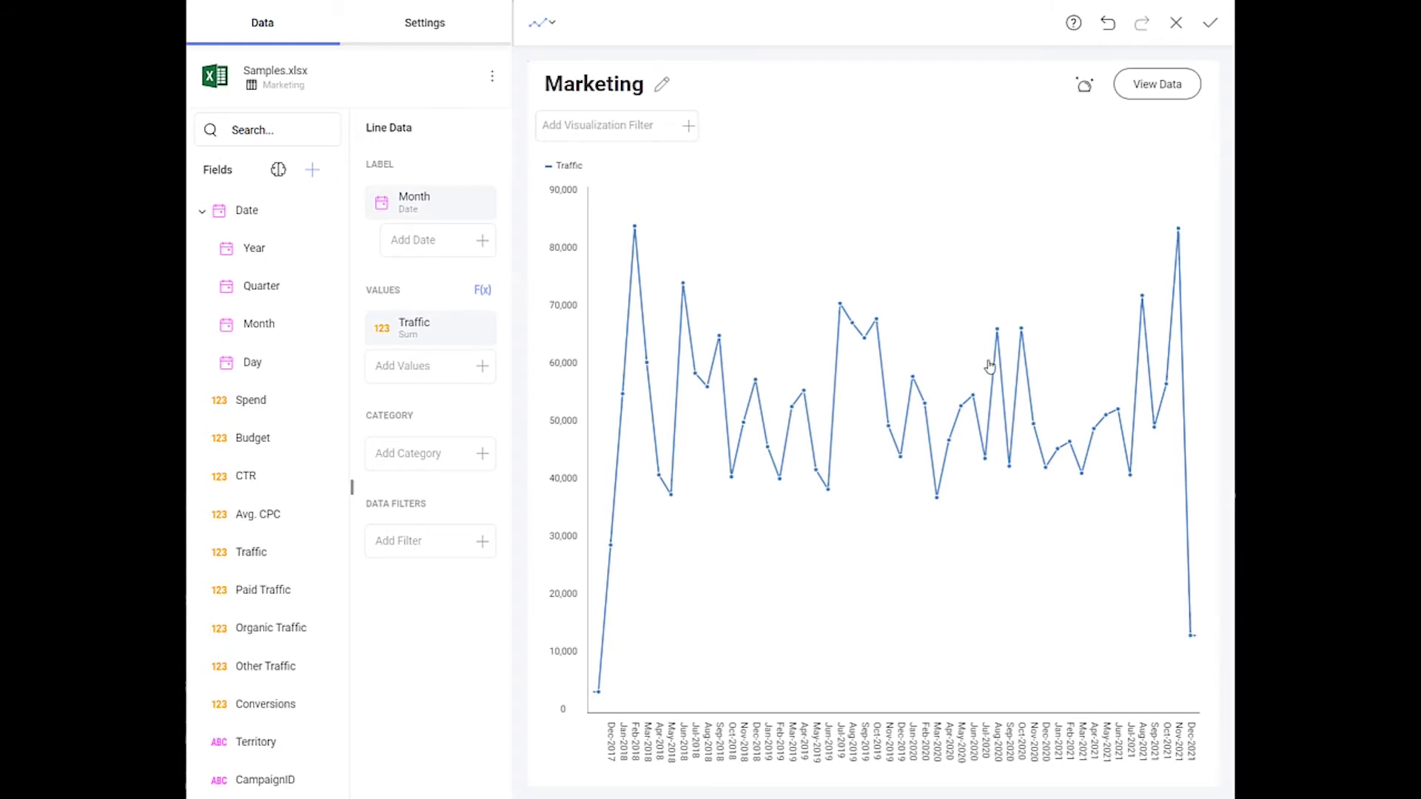
Rename the visualization as Traffic and save it to the new dashboard.
click(661, 84)
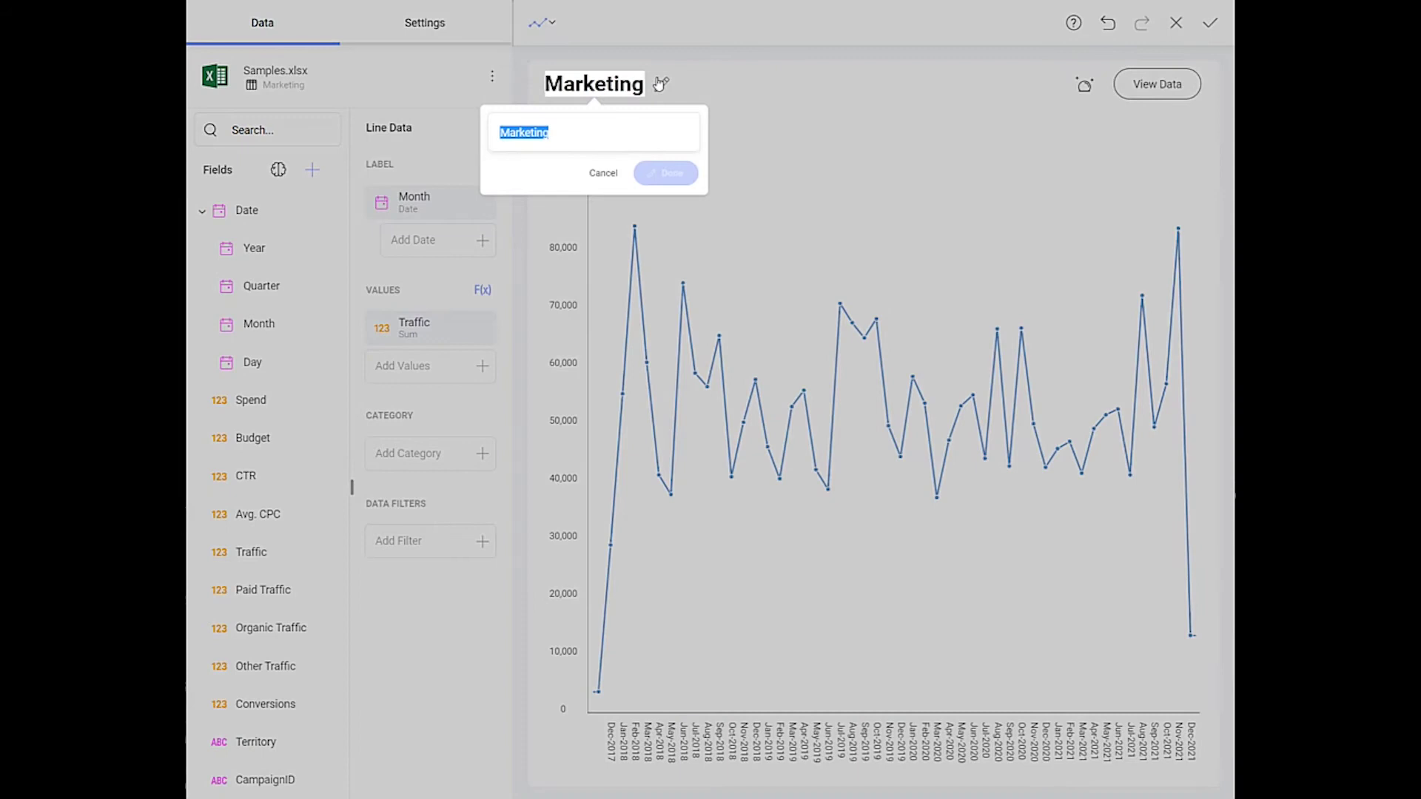
text(Traffic)
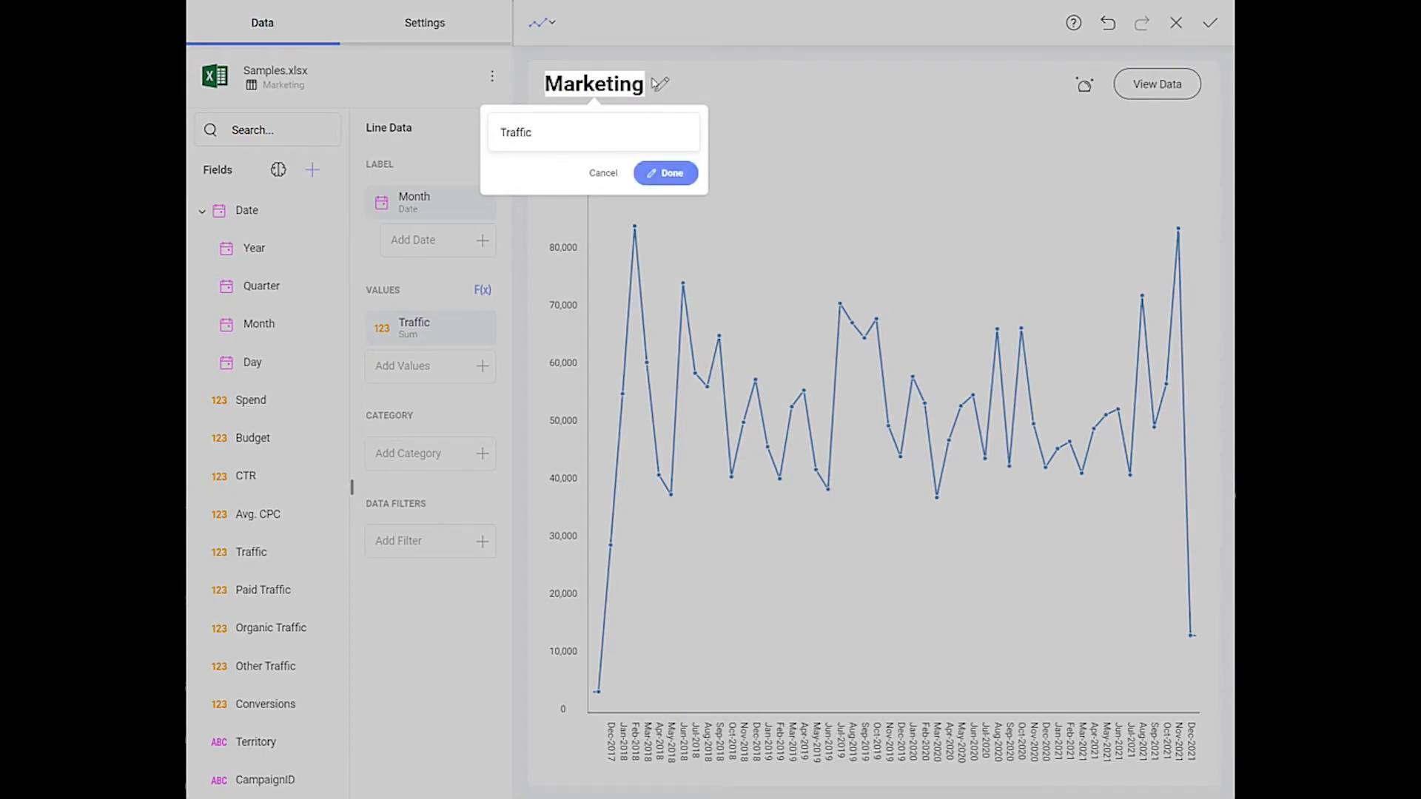
click(675, 172)
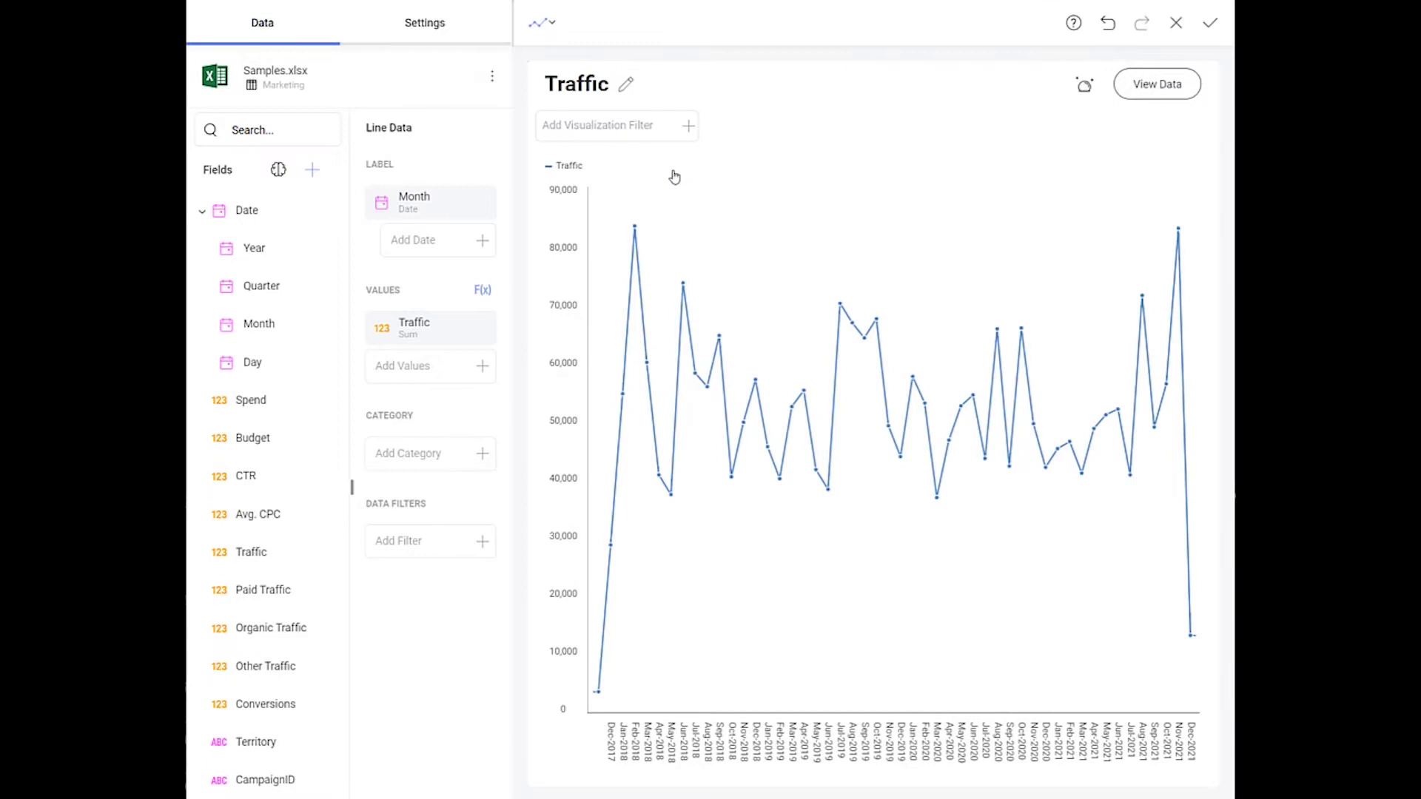
click(1218, 24)
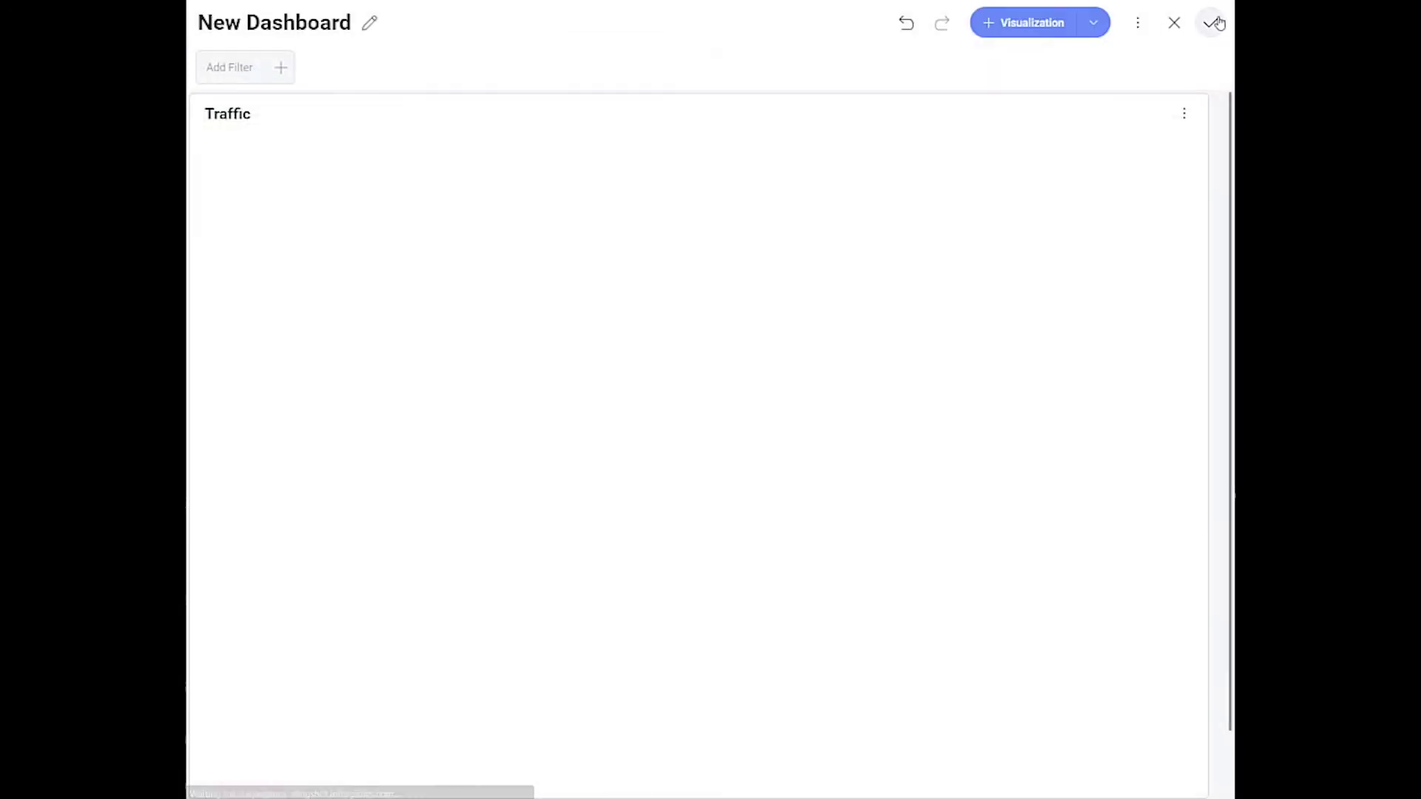
Create a dashboard date filter set to Last 365 days and connected to the Traffic visualization.
mouse_move(558, 451)
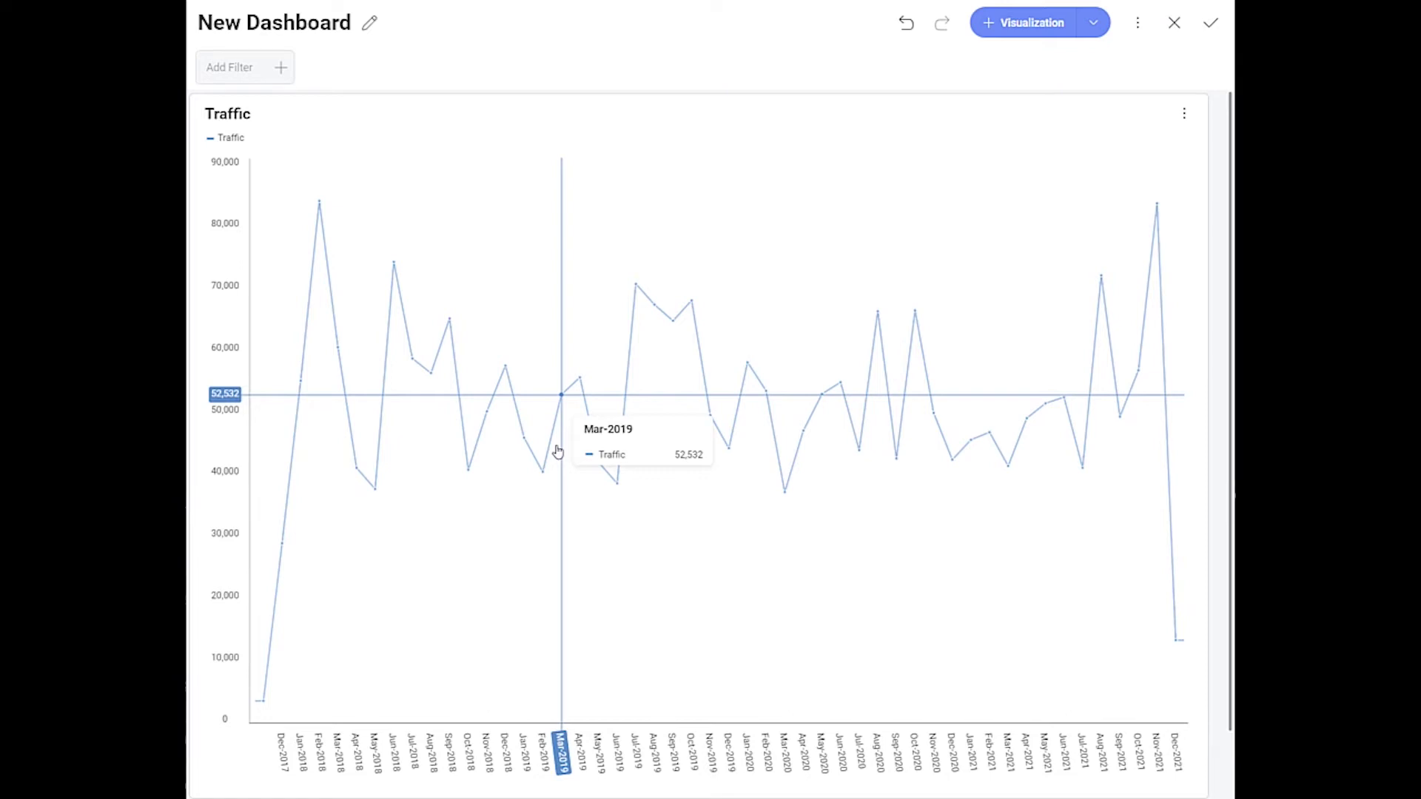
click(265, 68)
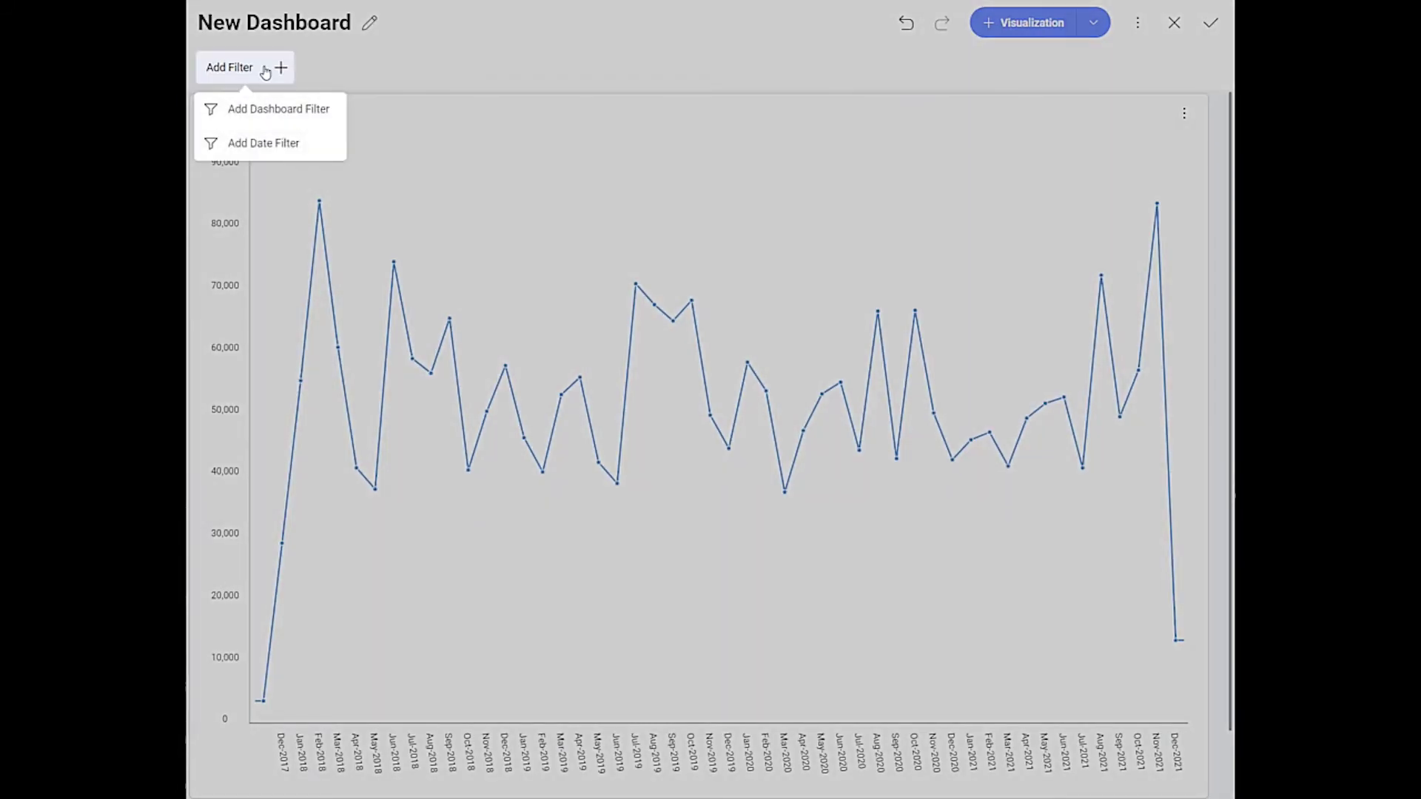
click(275, 145)
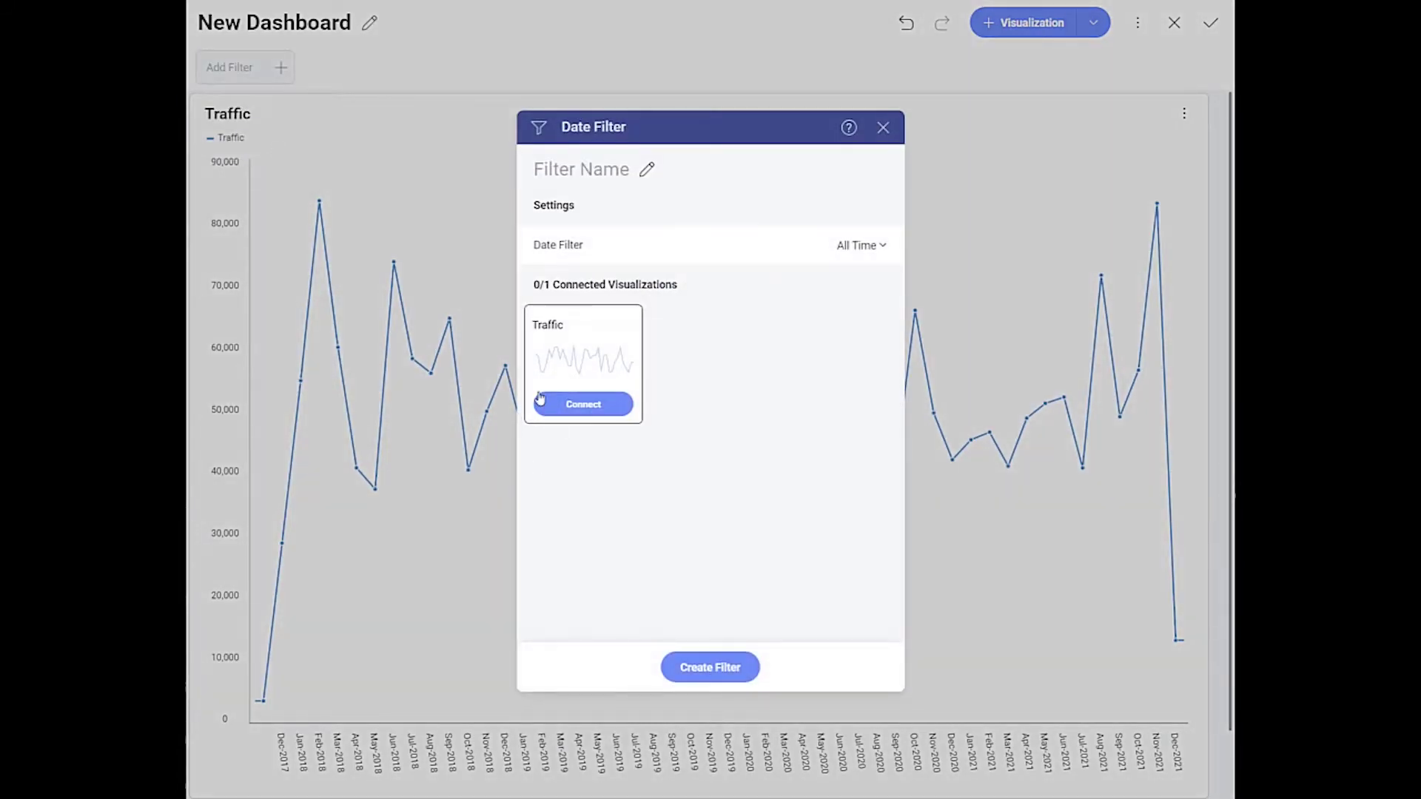
click(561, 407)
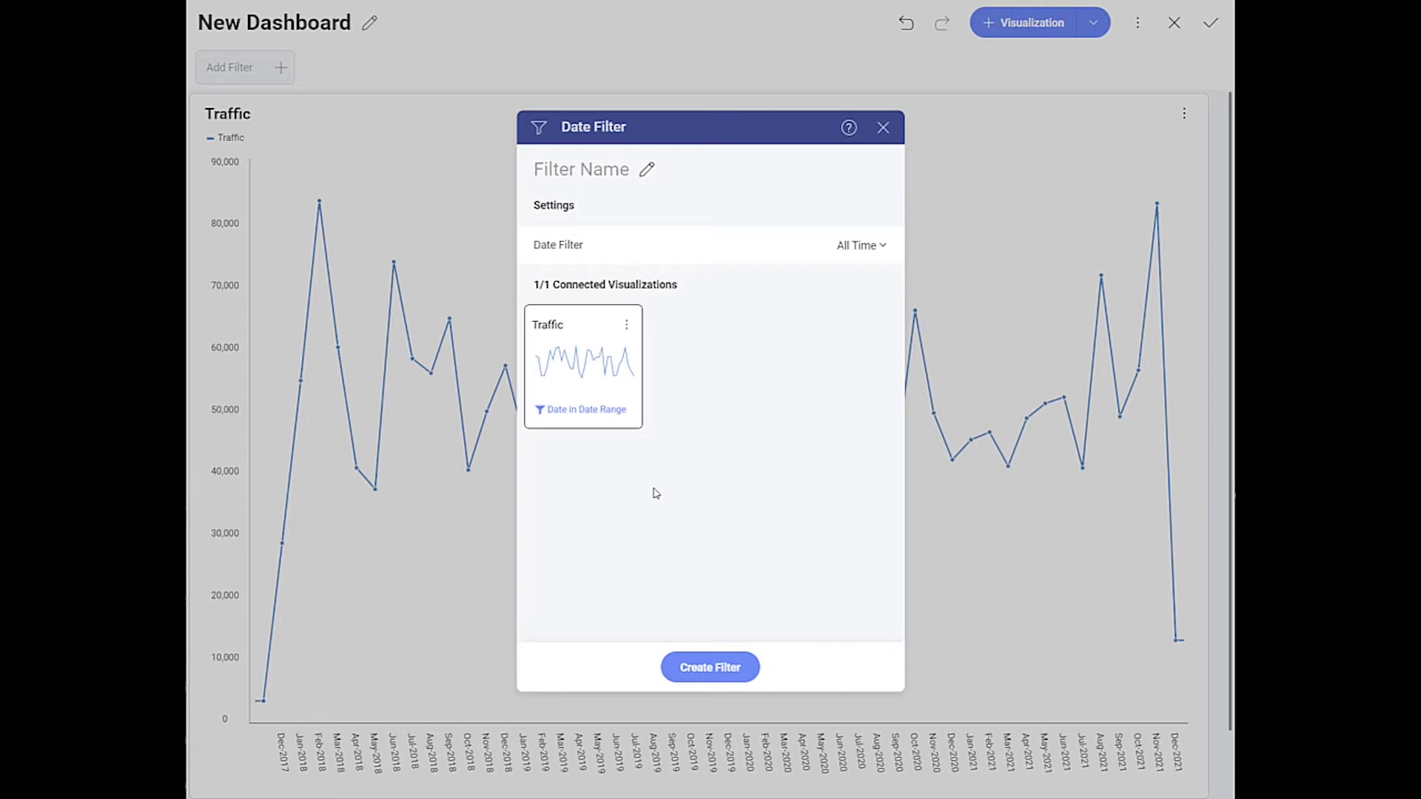
click(870, 245)
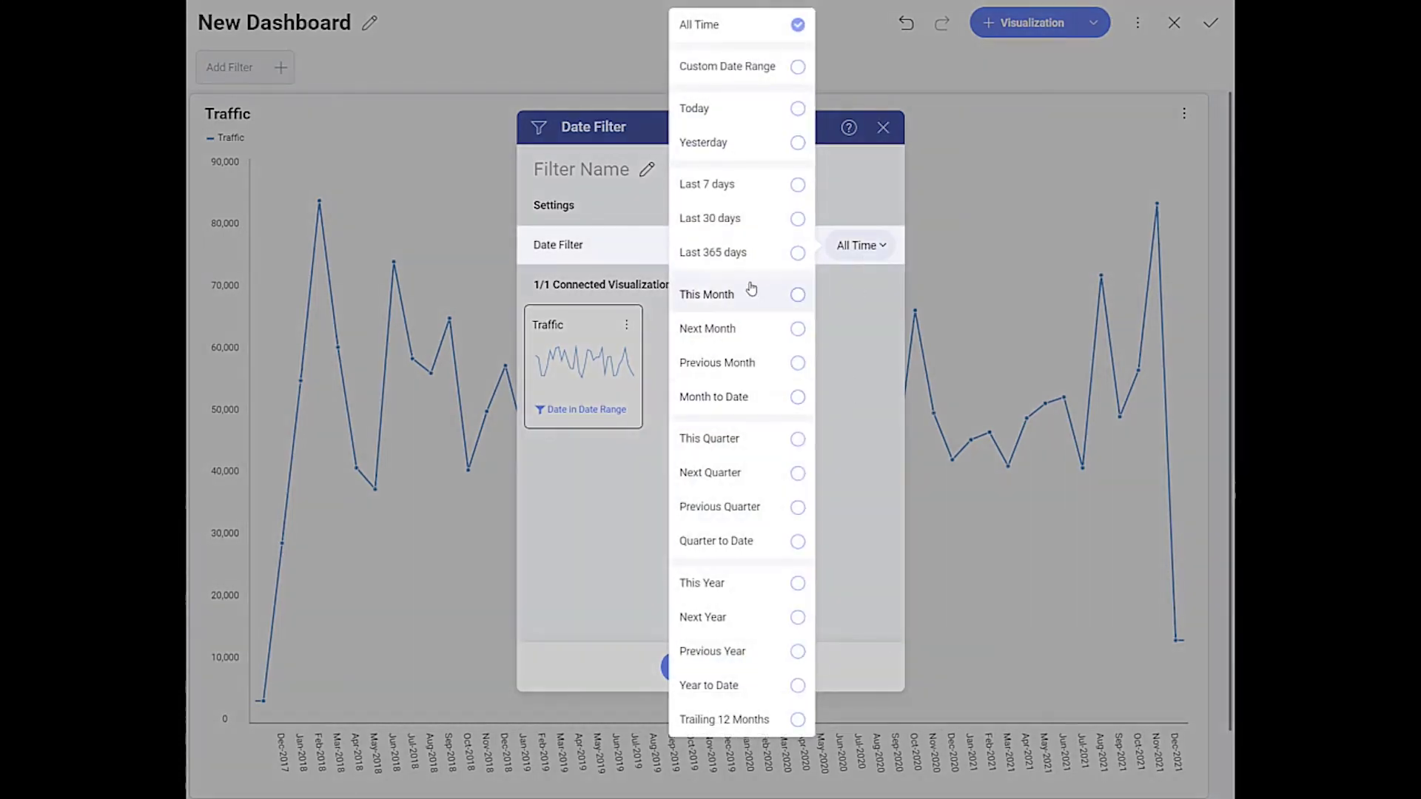
click(747, 259)
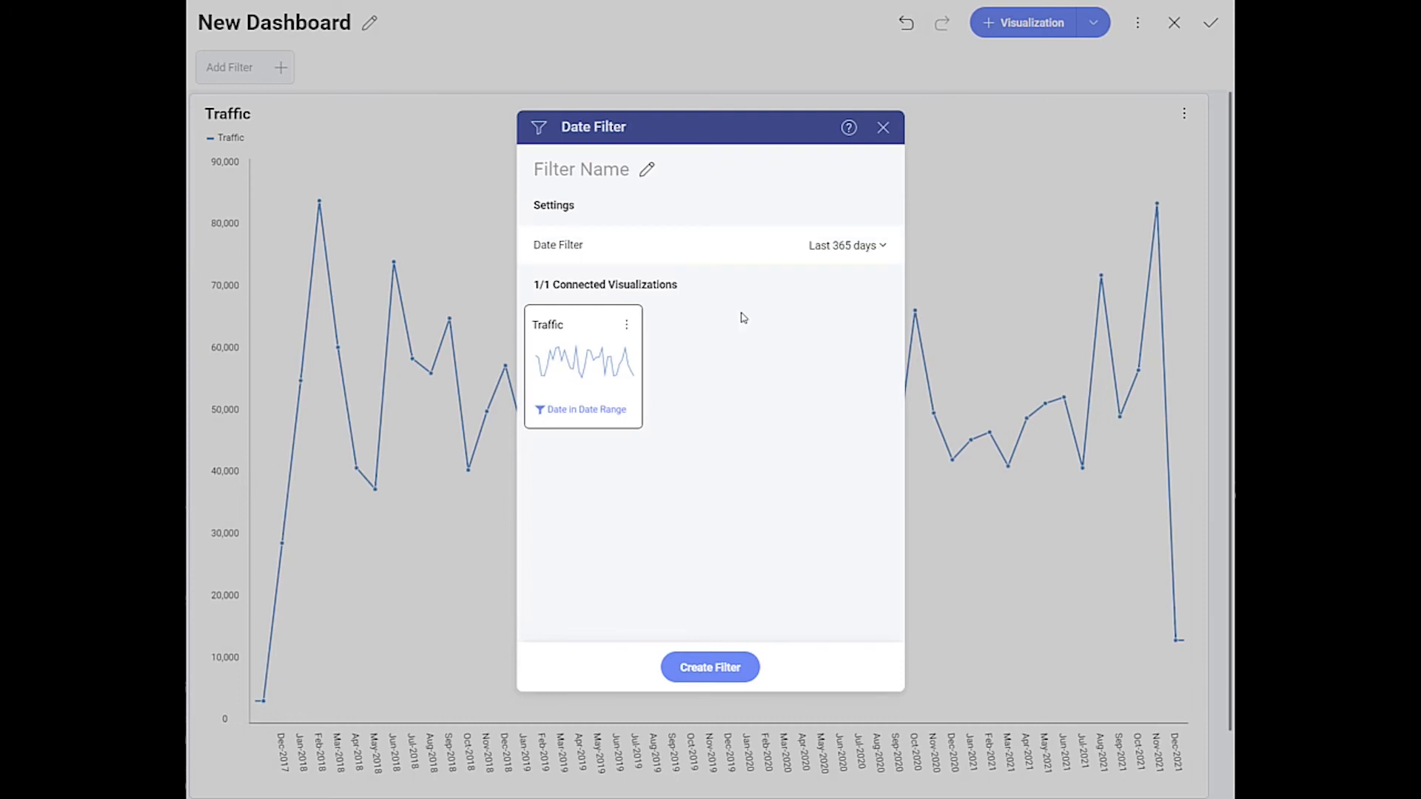
click(713, 668)
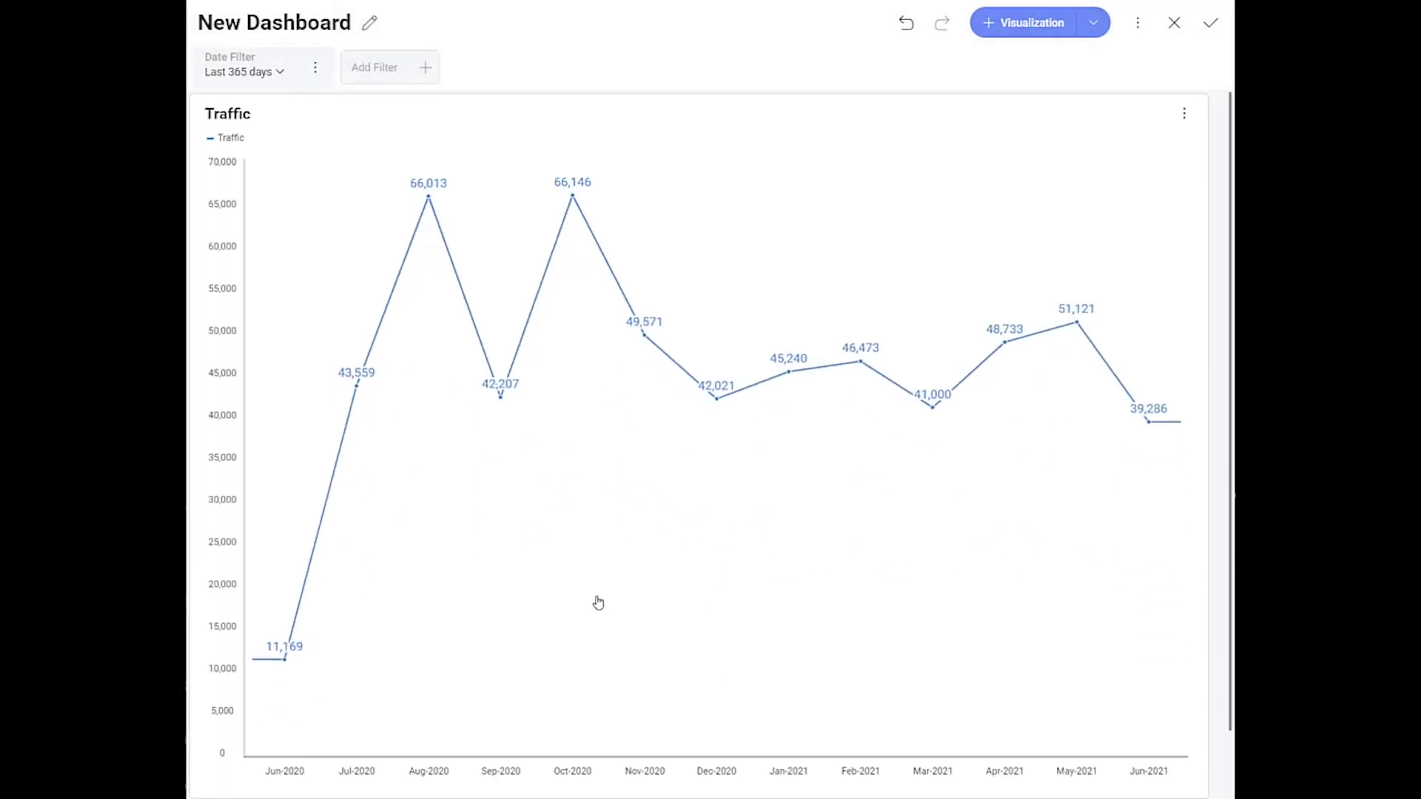
mouse_move(605, 476)
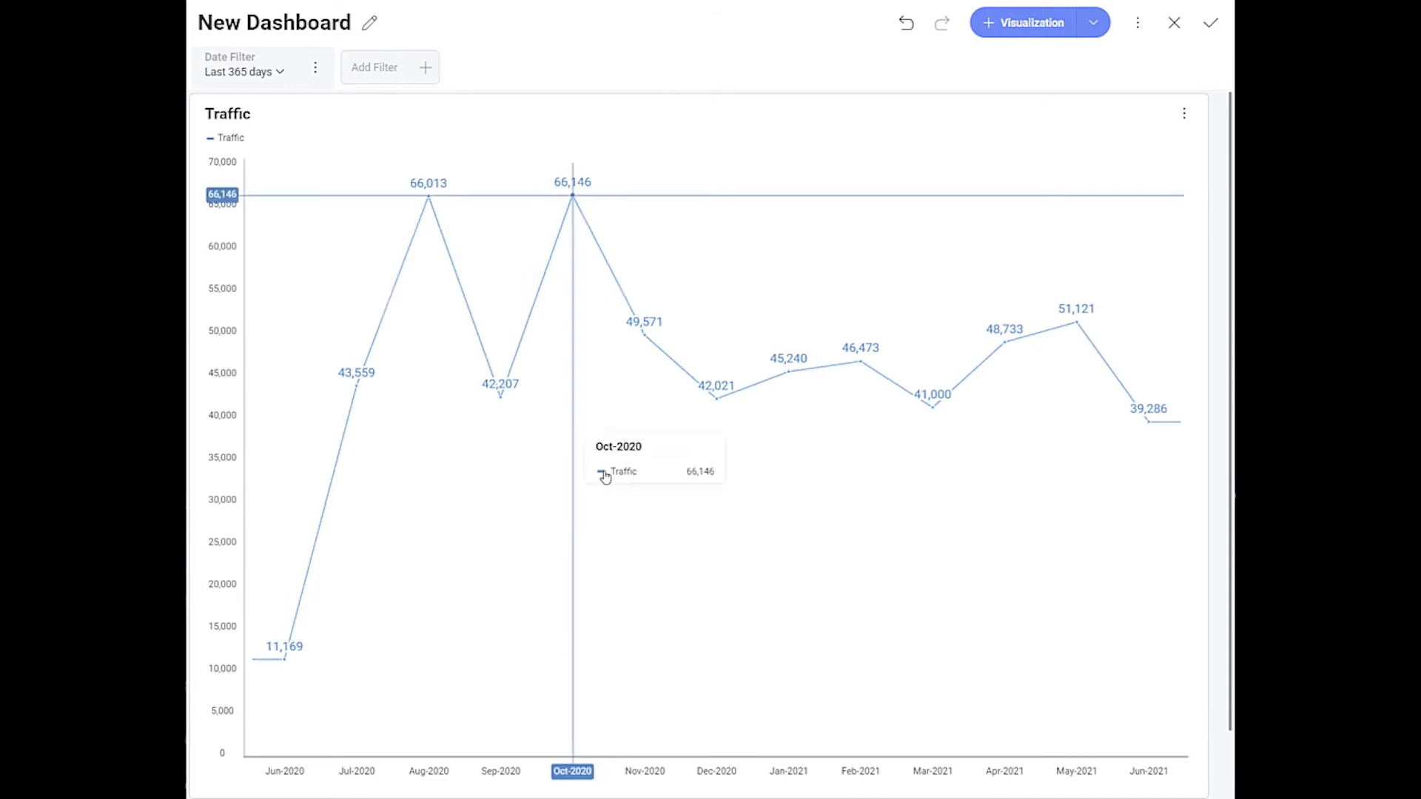
Start a new visualization from the Marketing sheet of Samples.xlsx already used in the dashboard.
click(1002, 34)
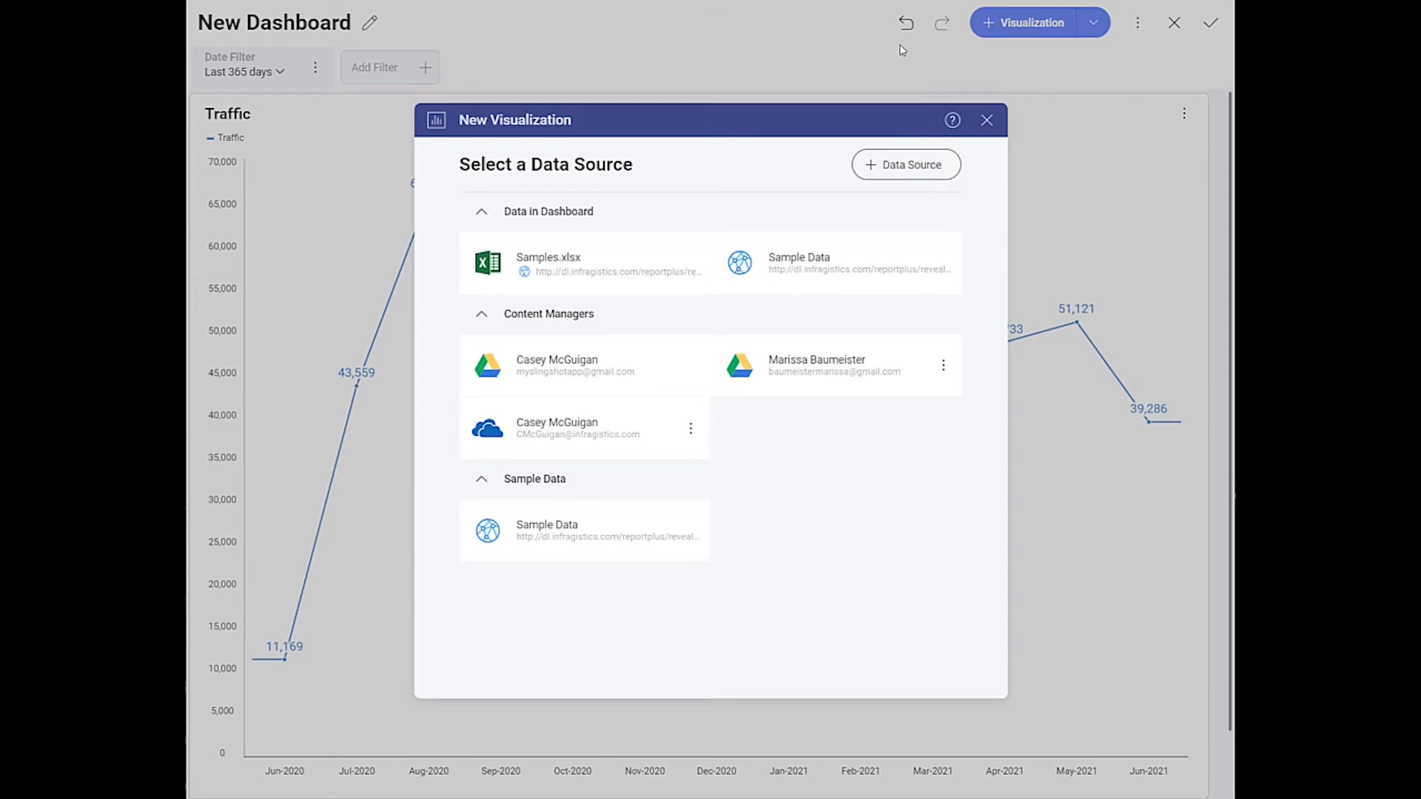
click(629, 263)
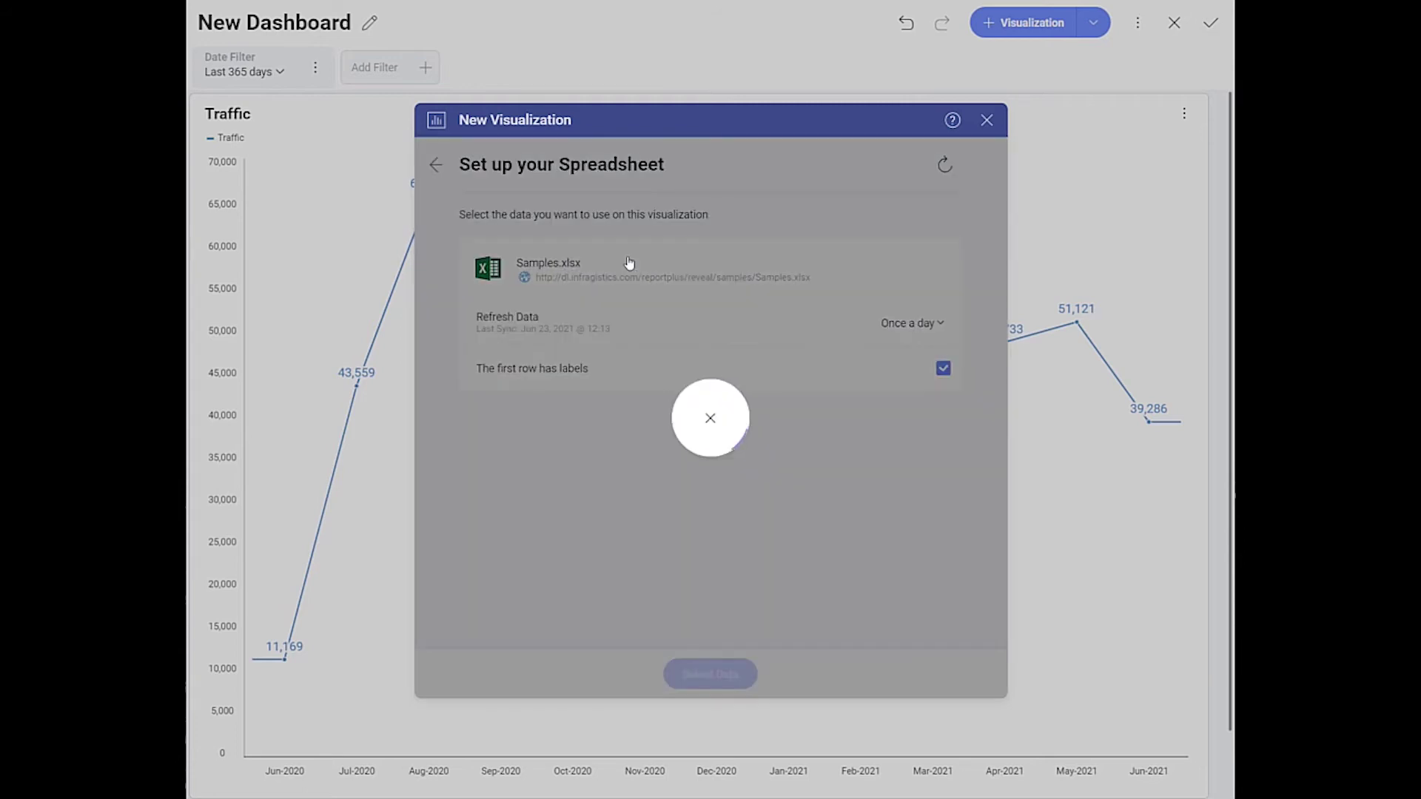
click(745, 689)
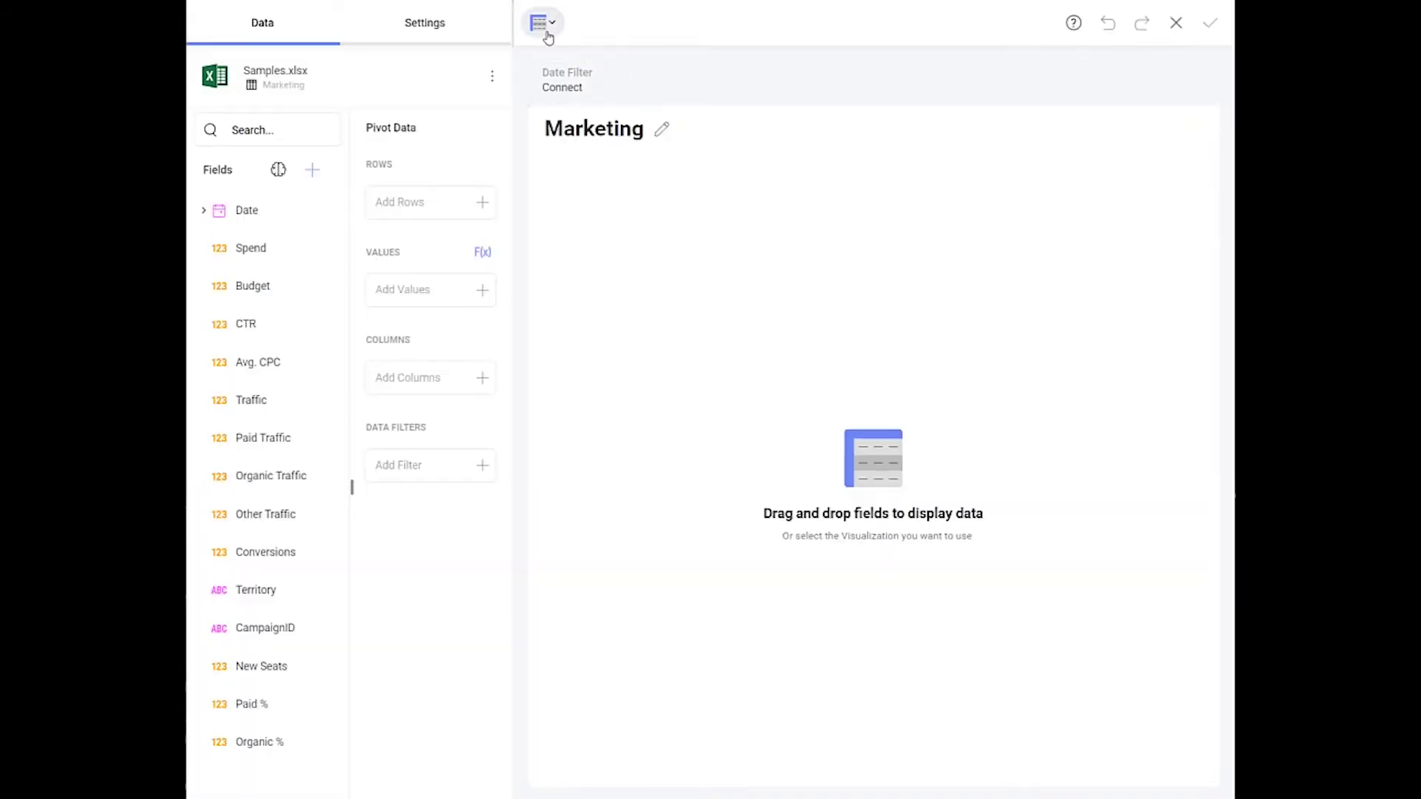
Make it a Doughnut chart with Territory as label and Conversions as value, connected to the dashboard's date filter.
click(545, 33)
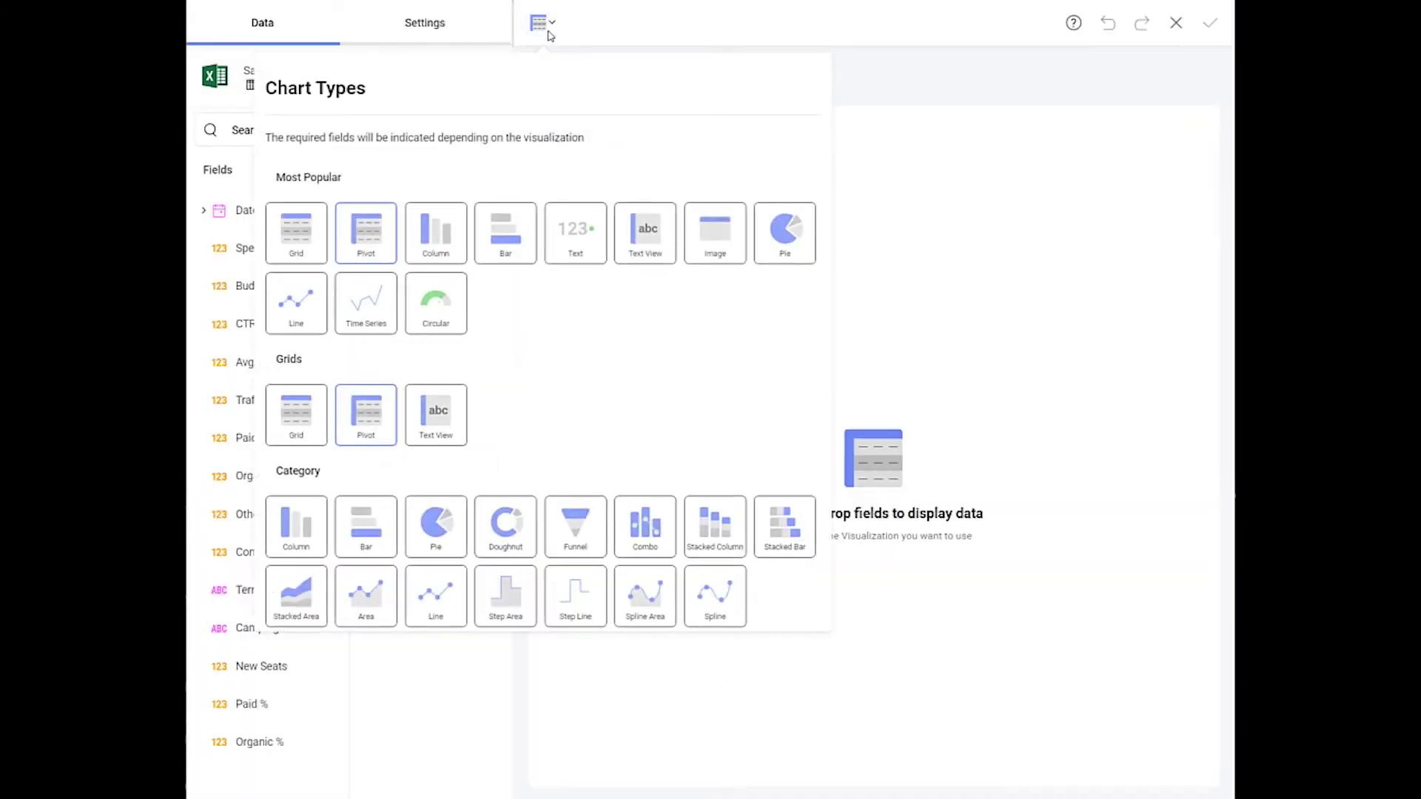
click(518, 525)
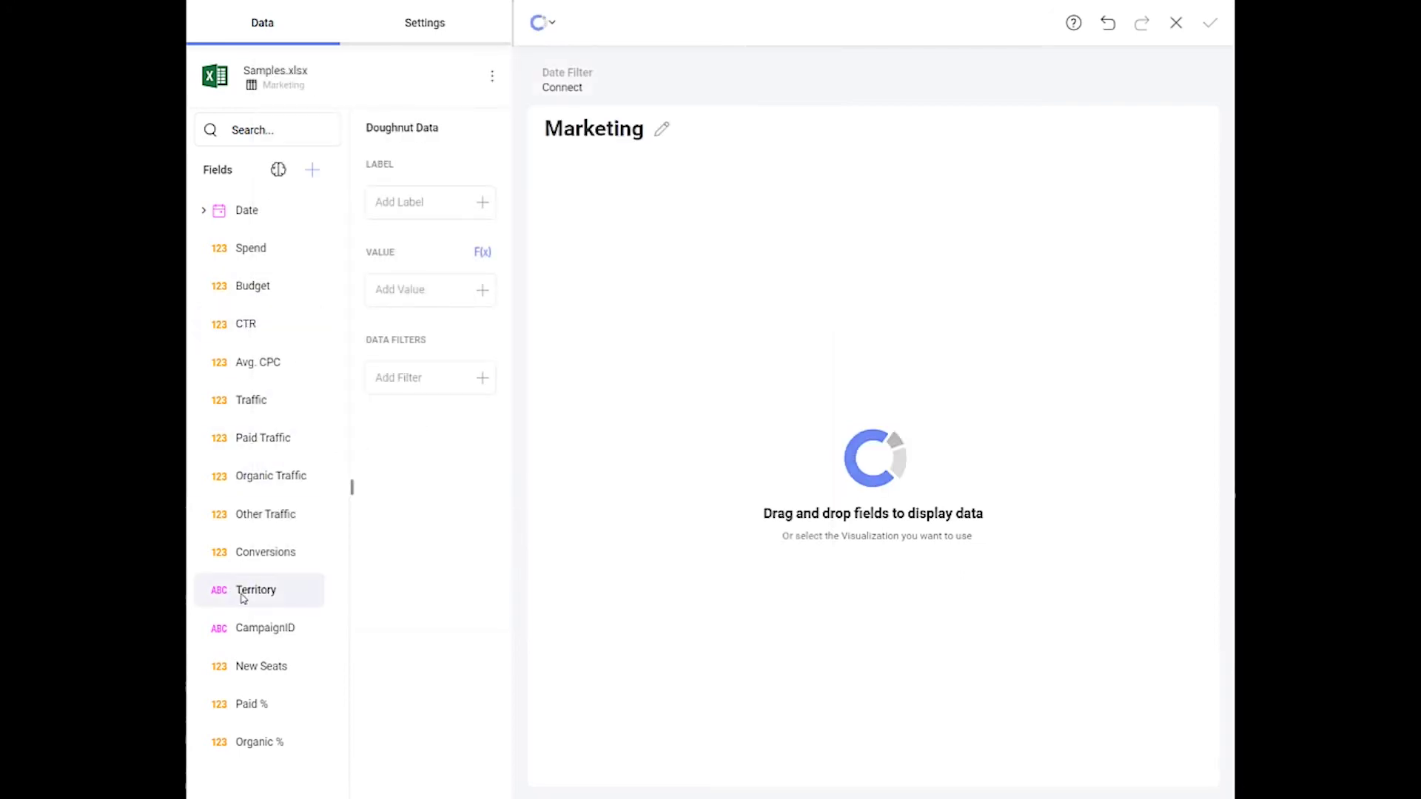
drag(248, 553, 435, 292)
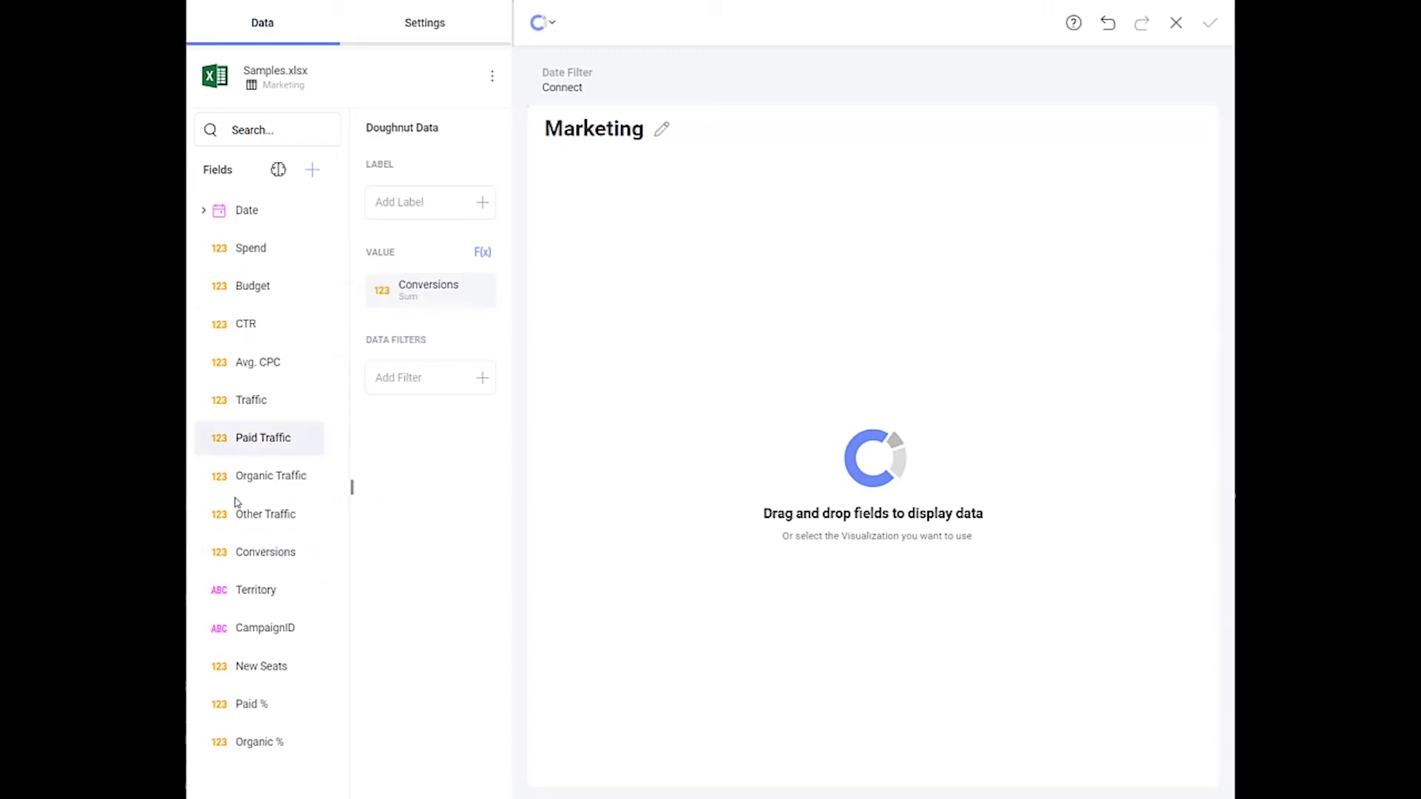
drag(254, 593, 435, 203)
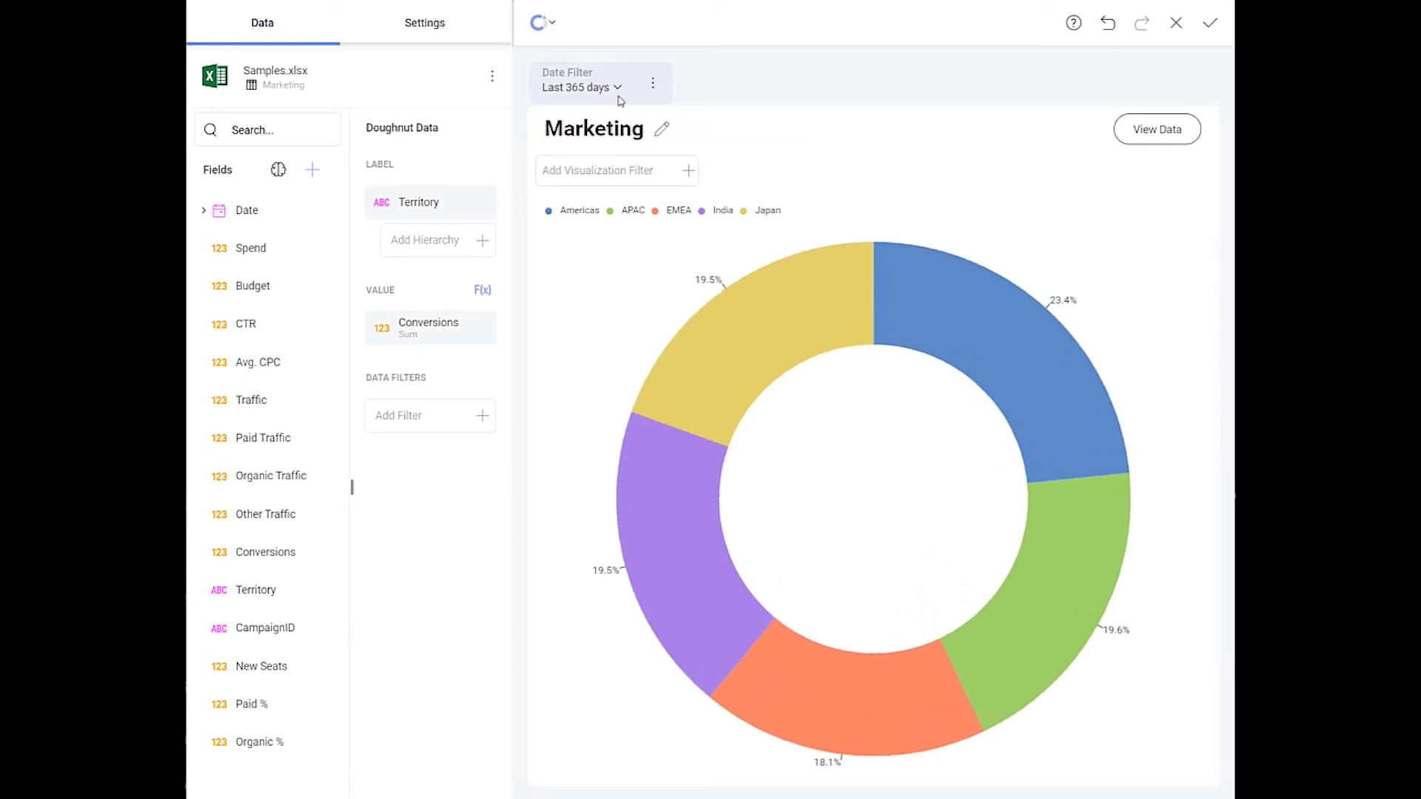
Rename the visualization as Conversions and save it to the dashboard.
click(661, 130)
text(c)
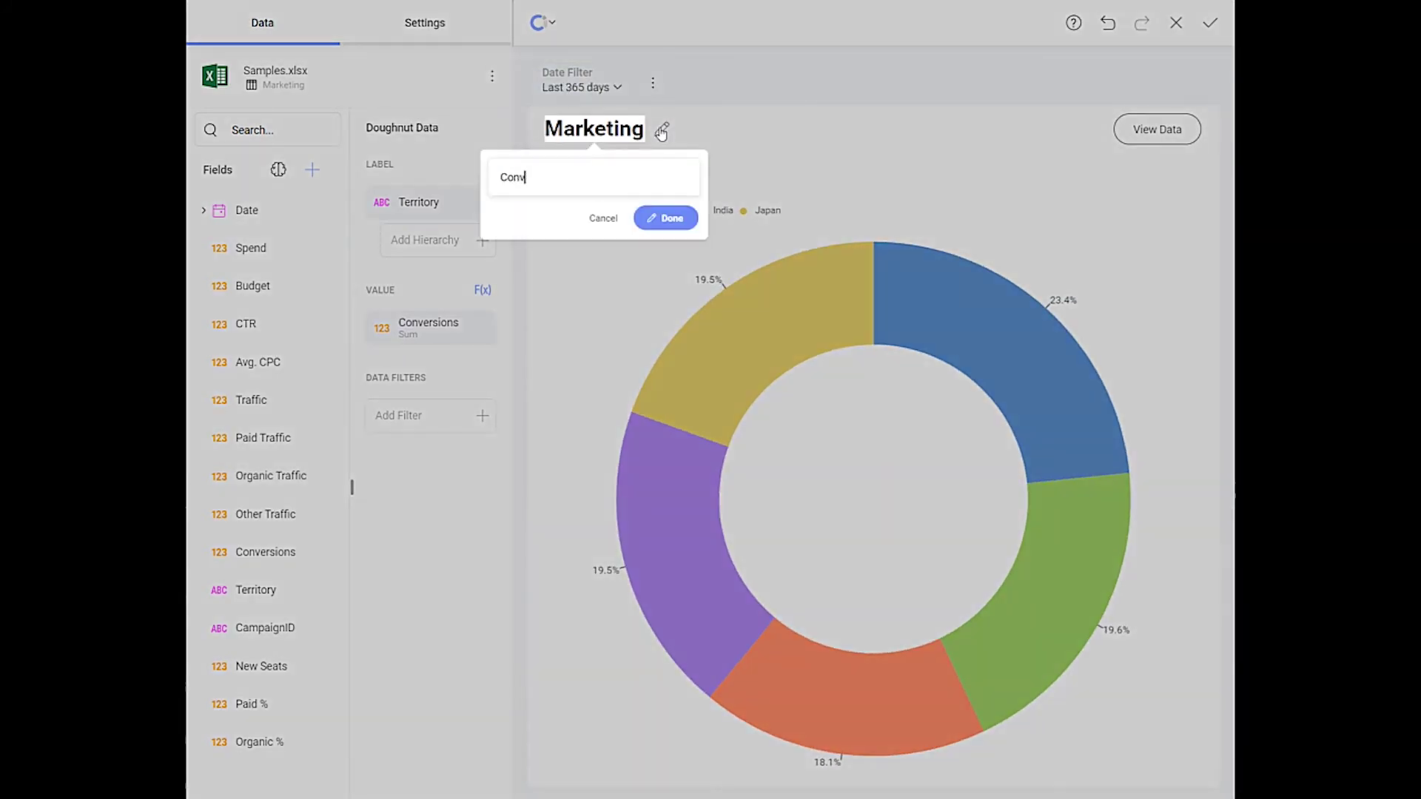
key(Return)
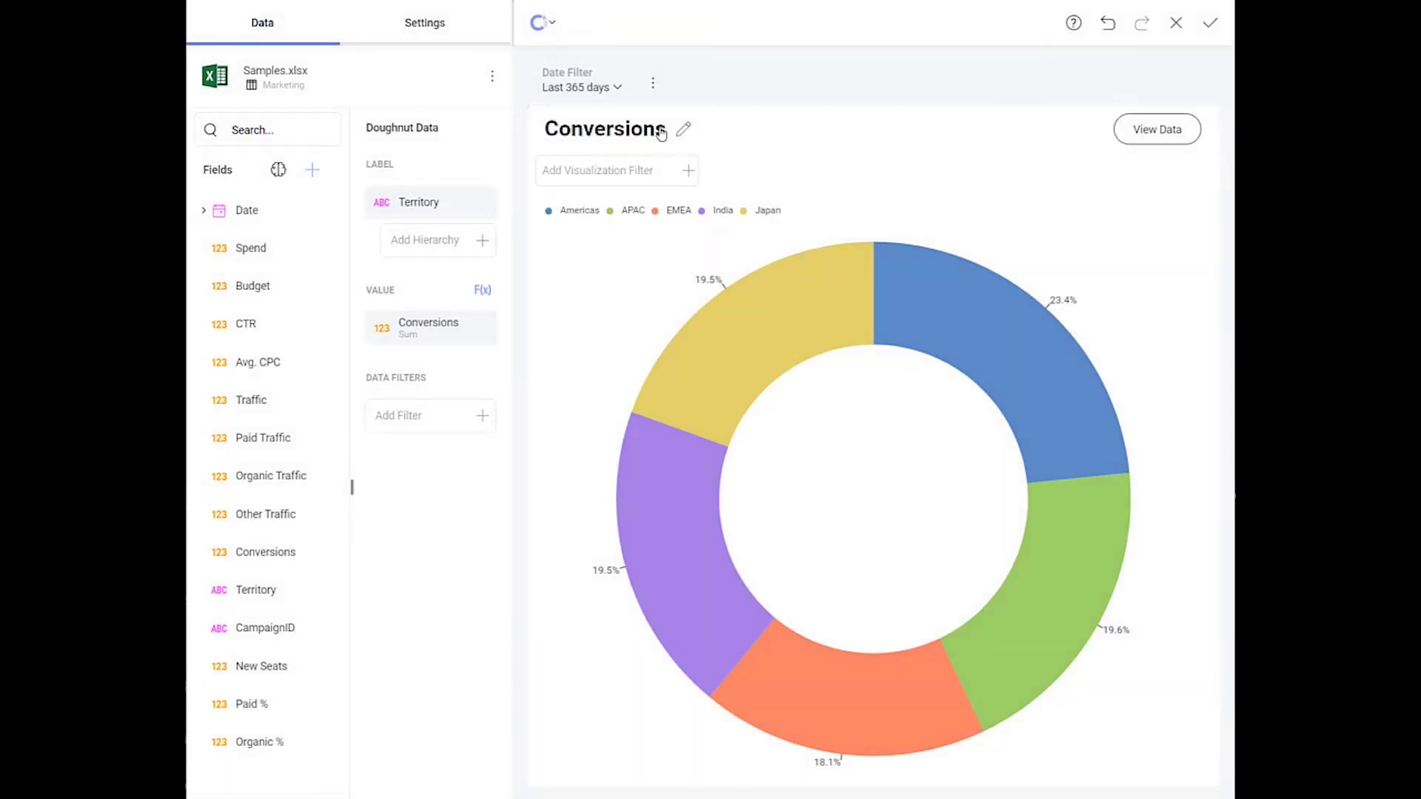
click(1206, 23)
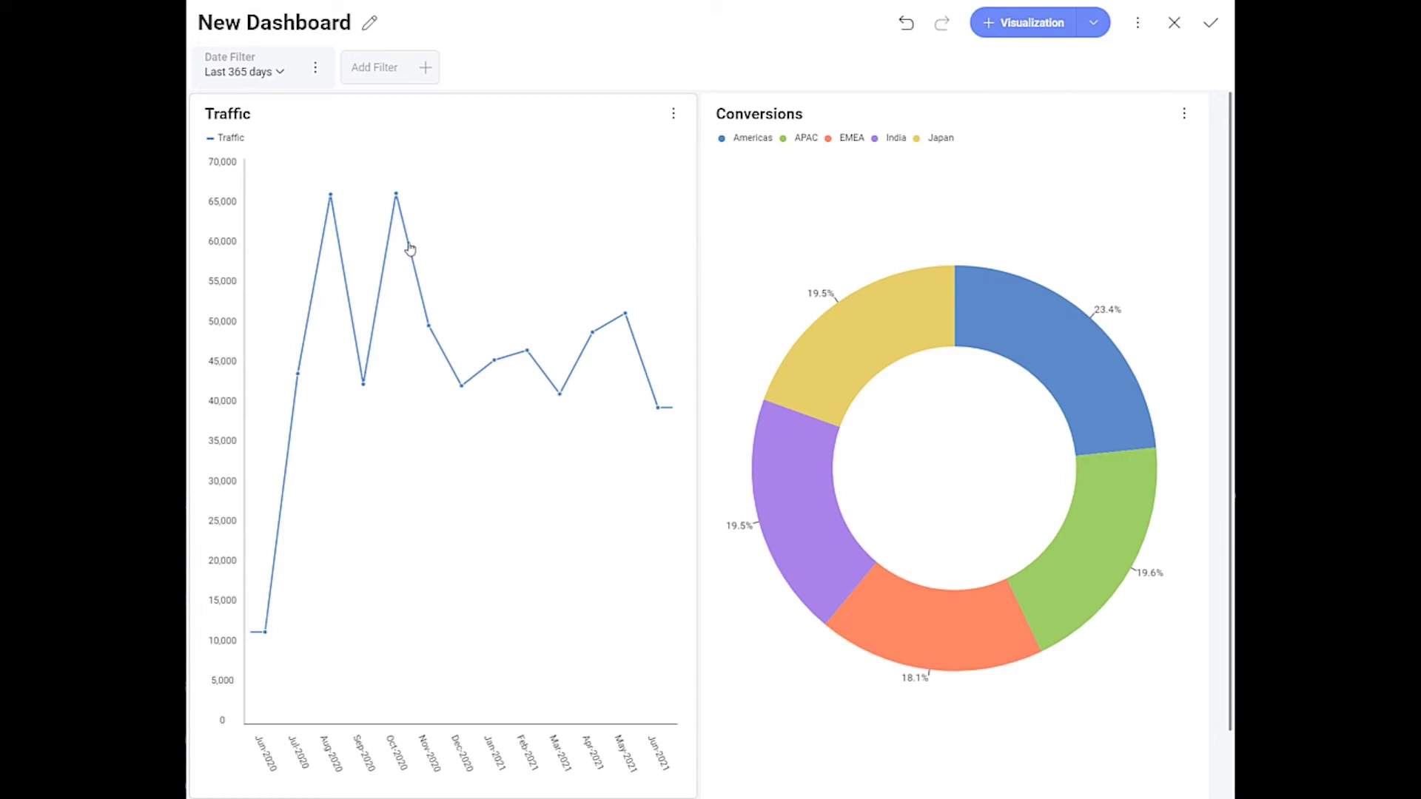
Resize the Traffic visualization on the dashboard to about three quarters of the width and less than half the height.
click(547, 672)
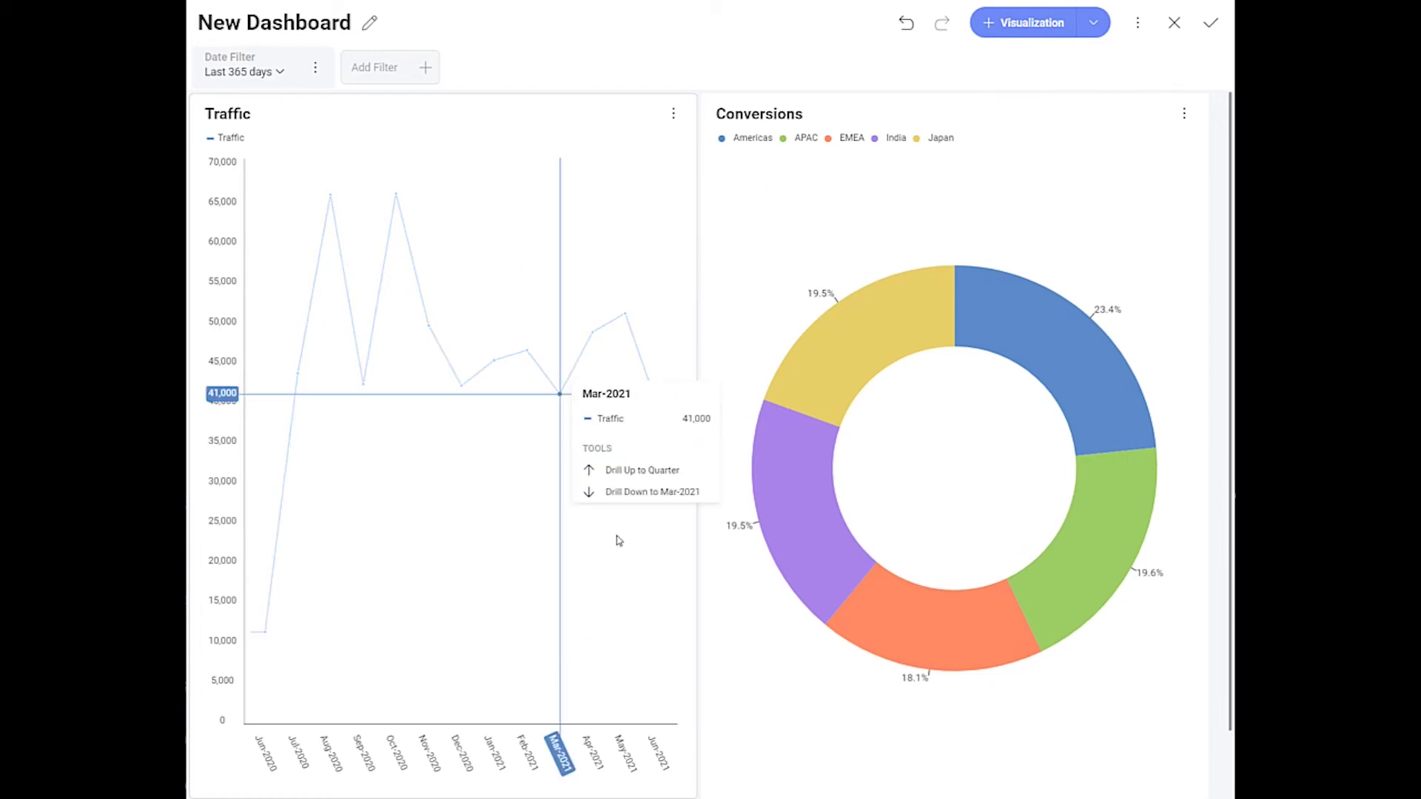
click(653, 147)
click(644, 124)
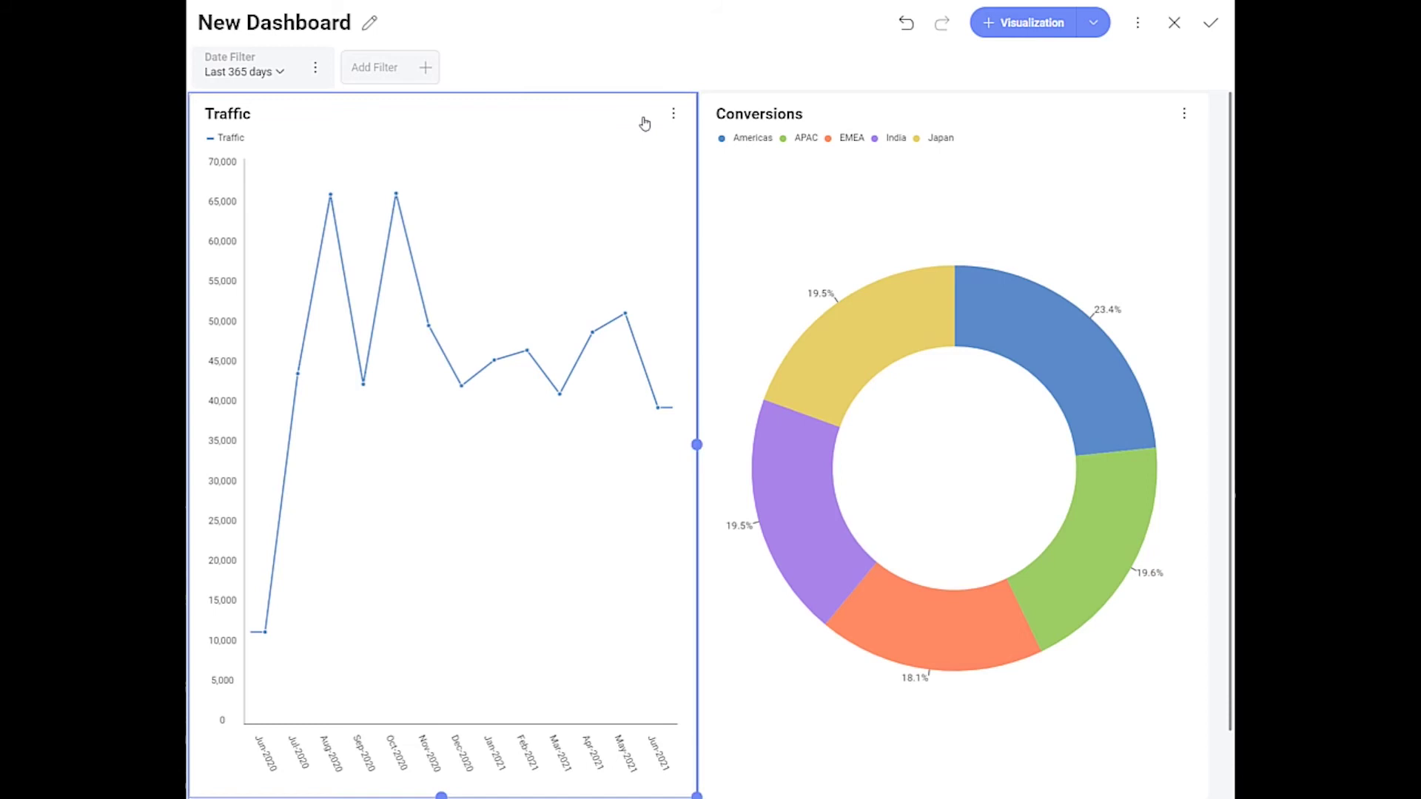
drag(687, 446, 962, 469)
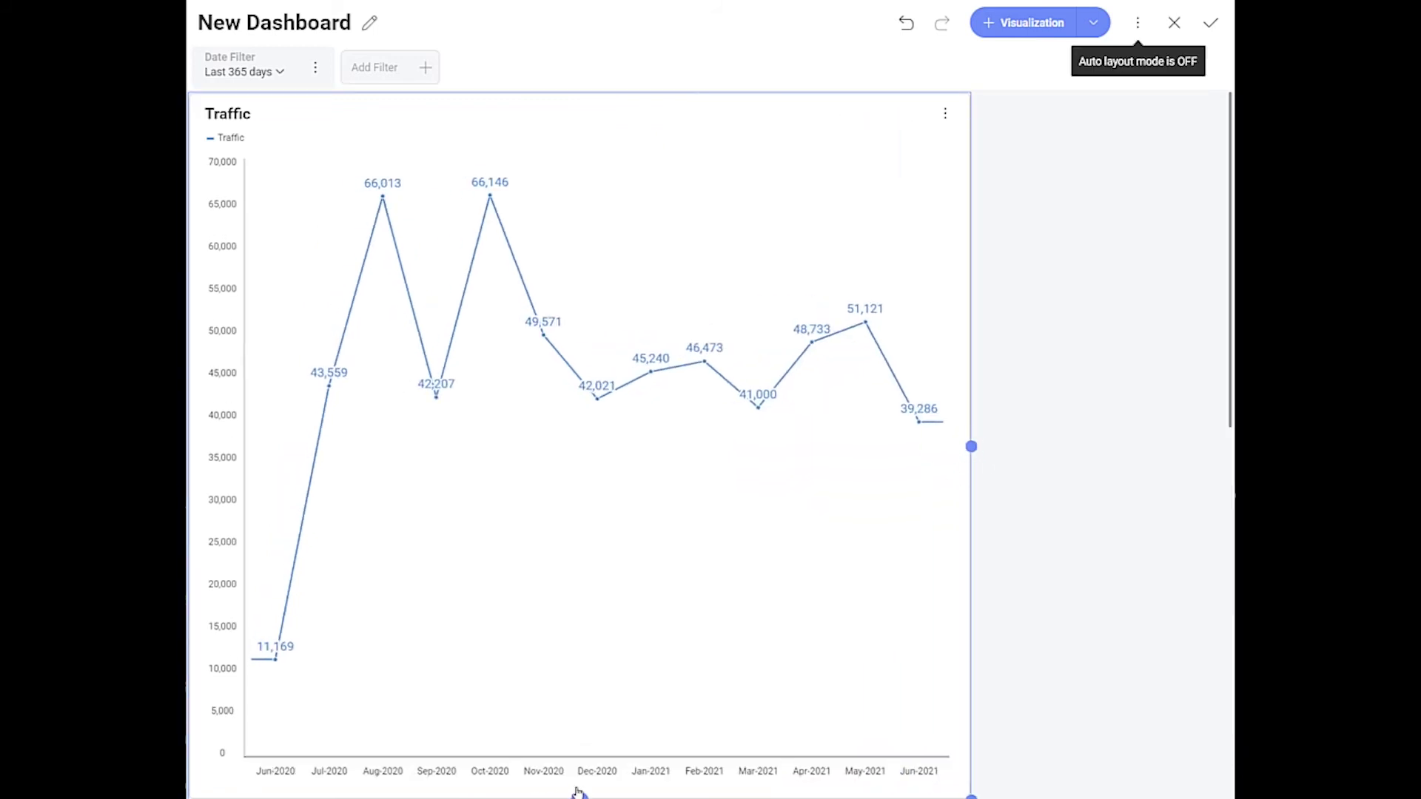
drag(577, 791, 579, 389)
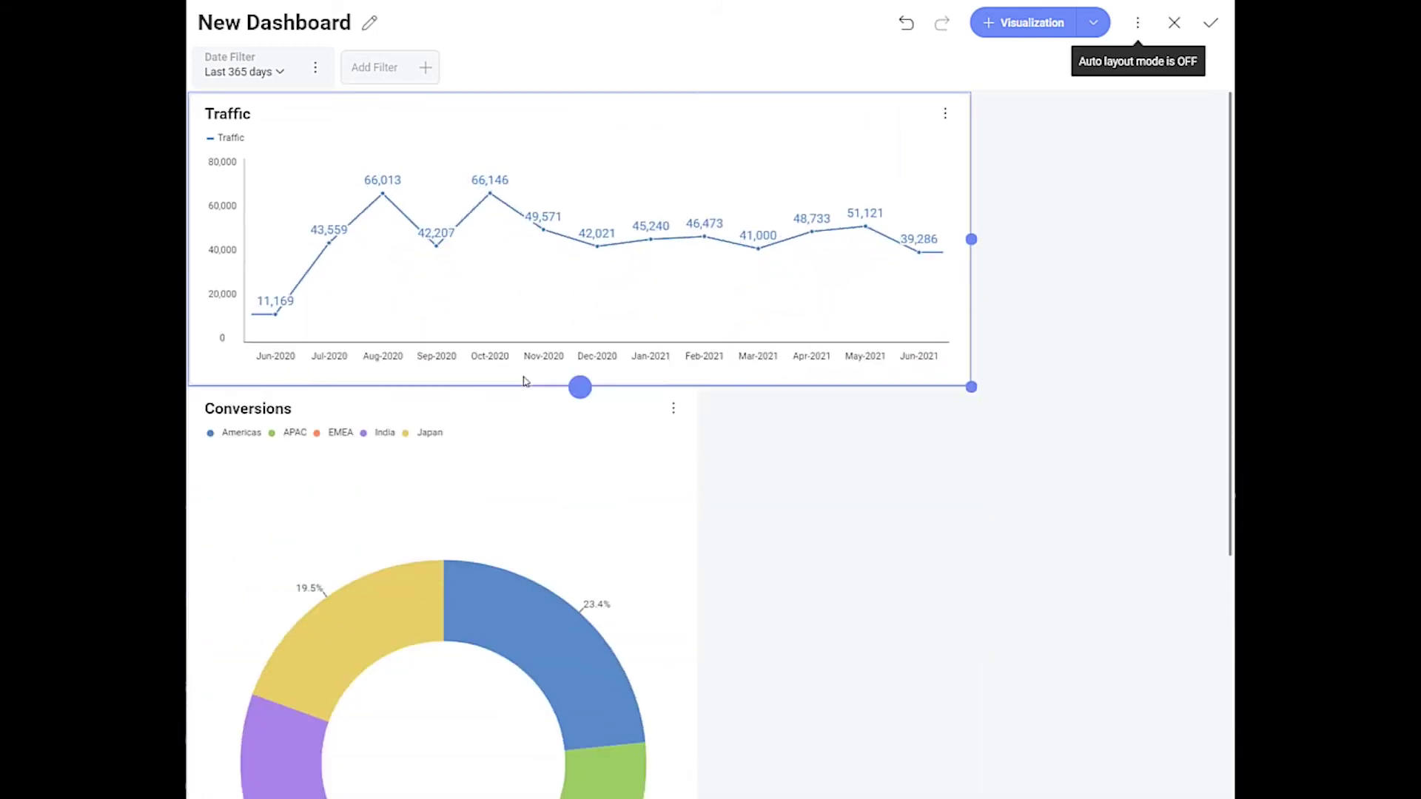
Shrink the Conversions doughnut chart to a small tile below the Traffic chart, about a third of the dashboard wide.
click(532, 467)
scroll(694, 666, down, 4)
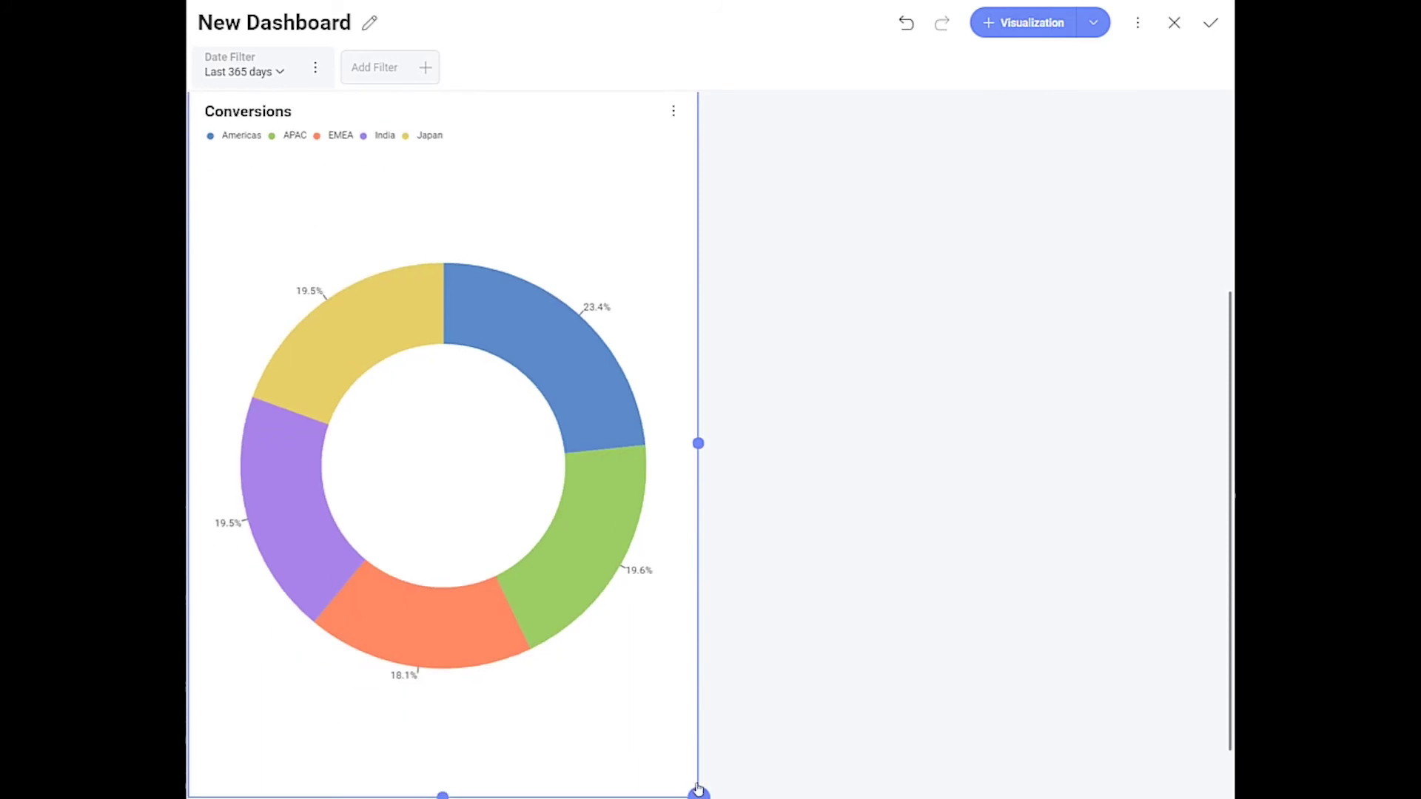
drag(698, 789, 544, 628)
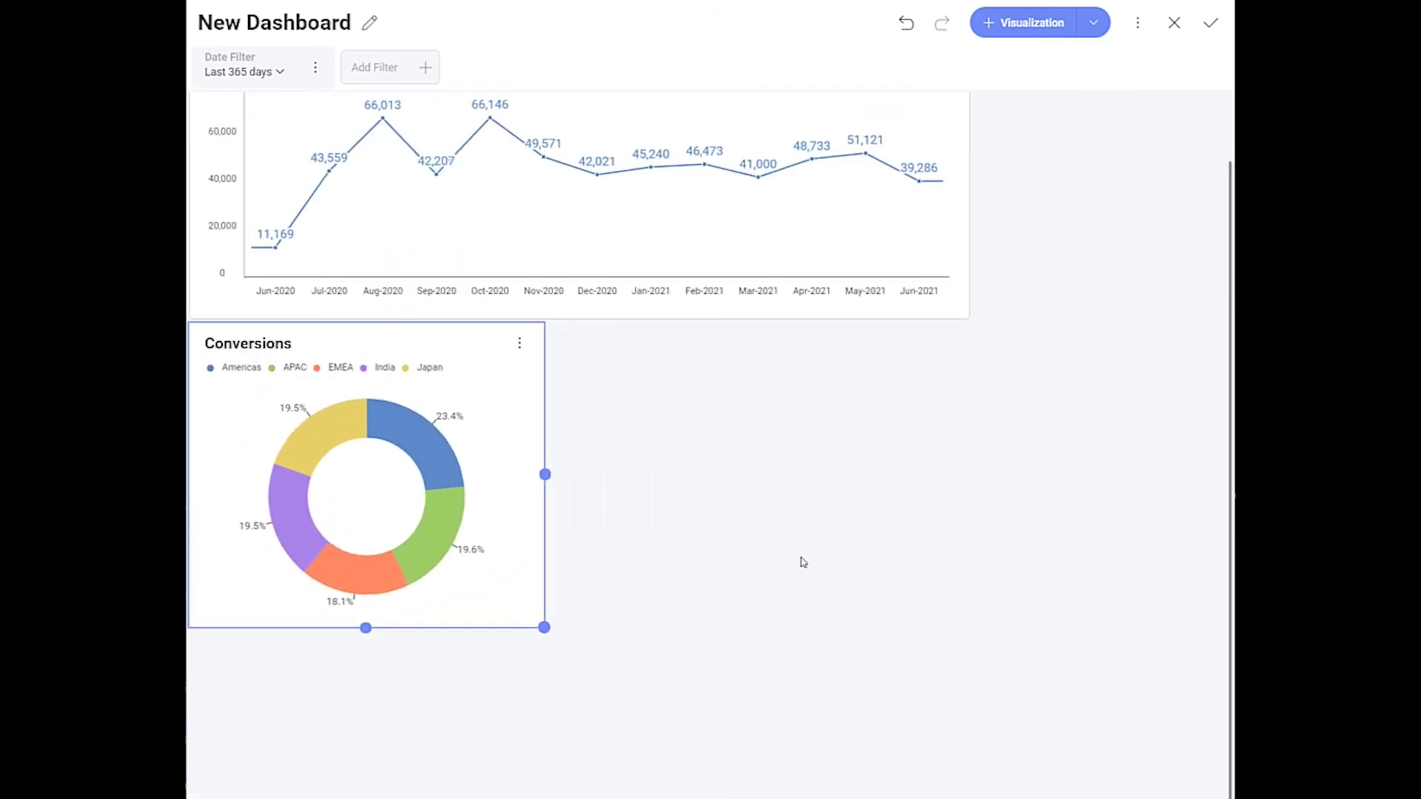
scroll(821, 554, up, 1)
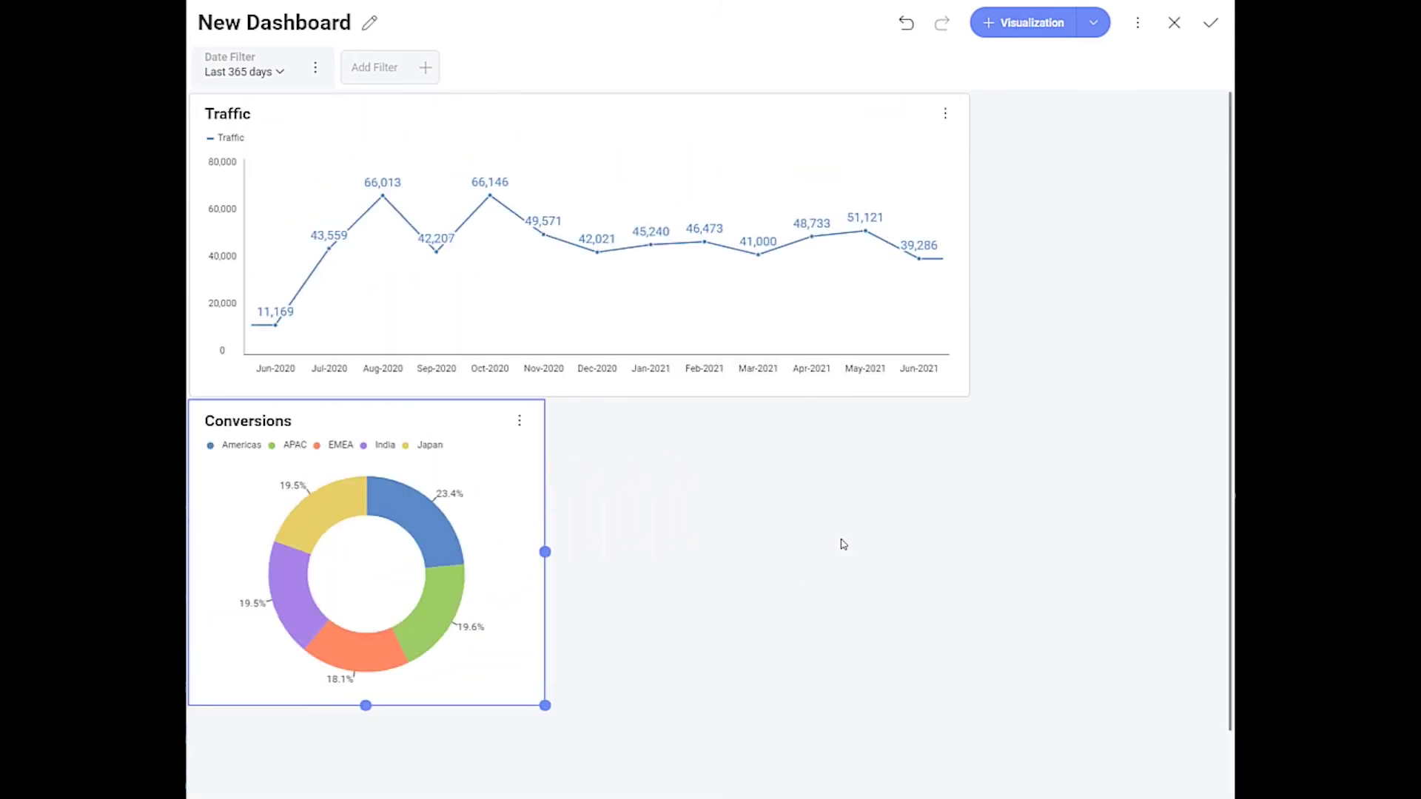
Duplicate the Traffic visualization on the dashboard.
click(942, 112)
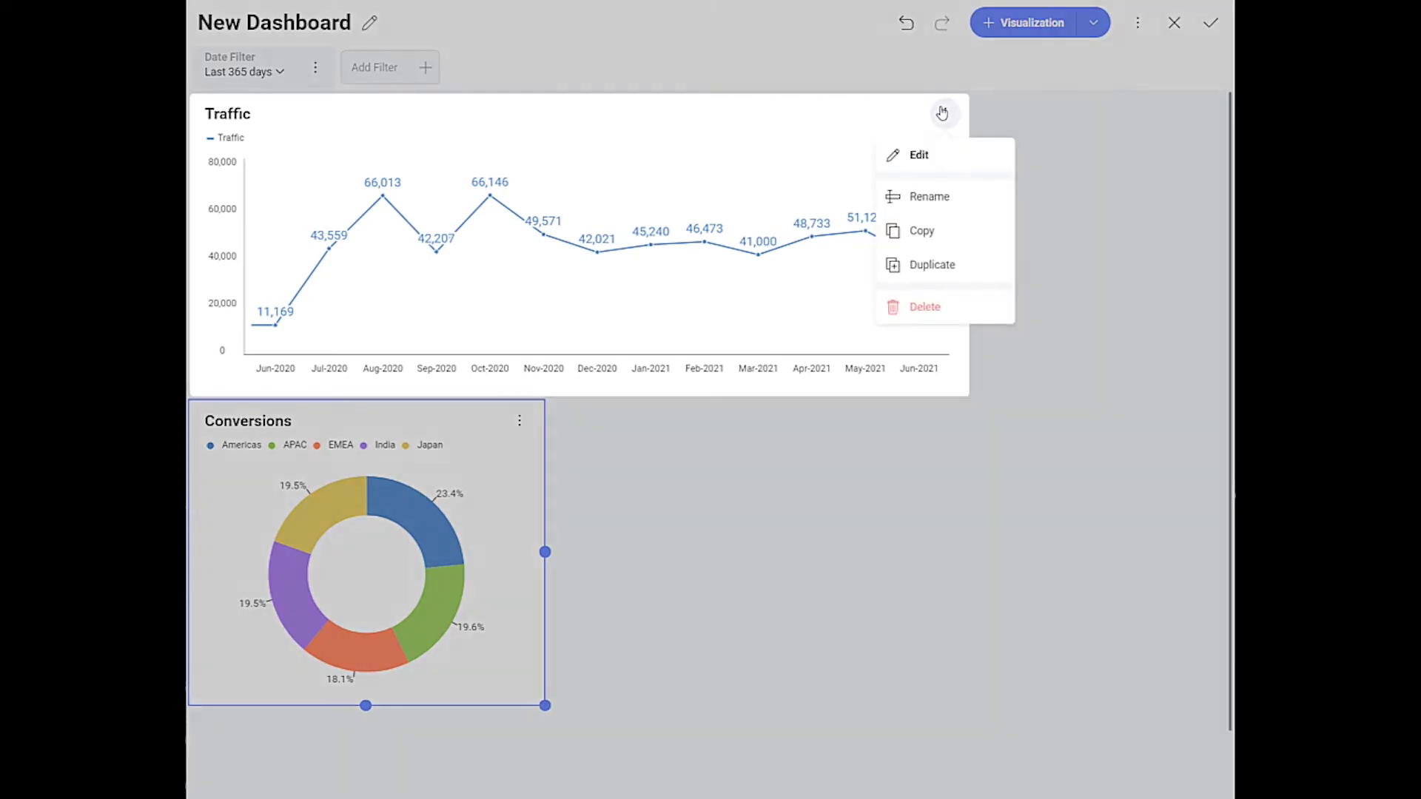
click(925, 265)
click(789, 748)
scroll(815, 732, down, 2)
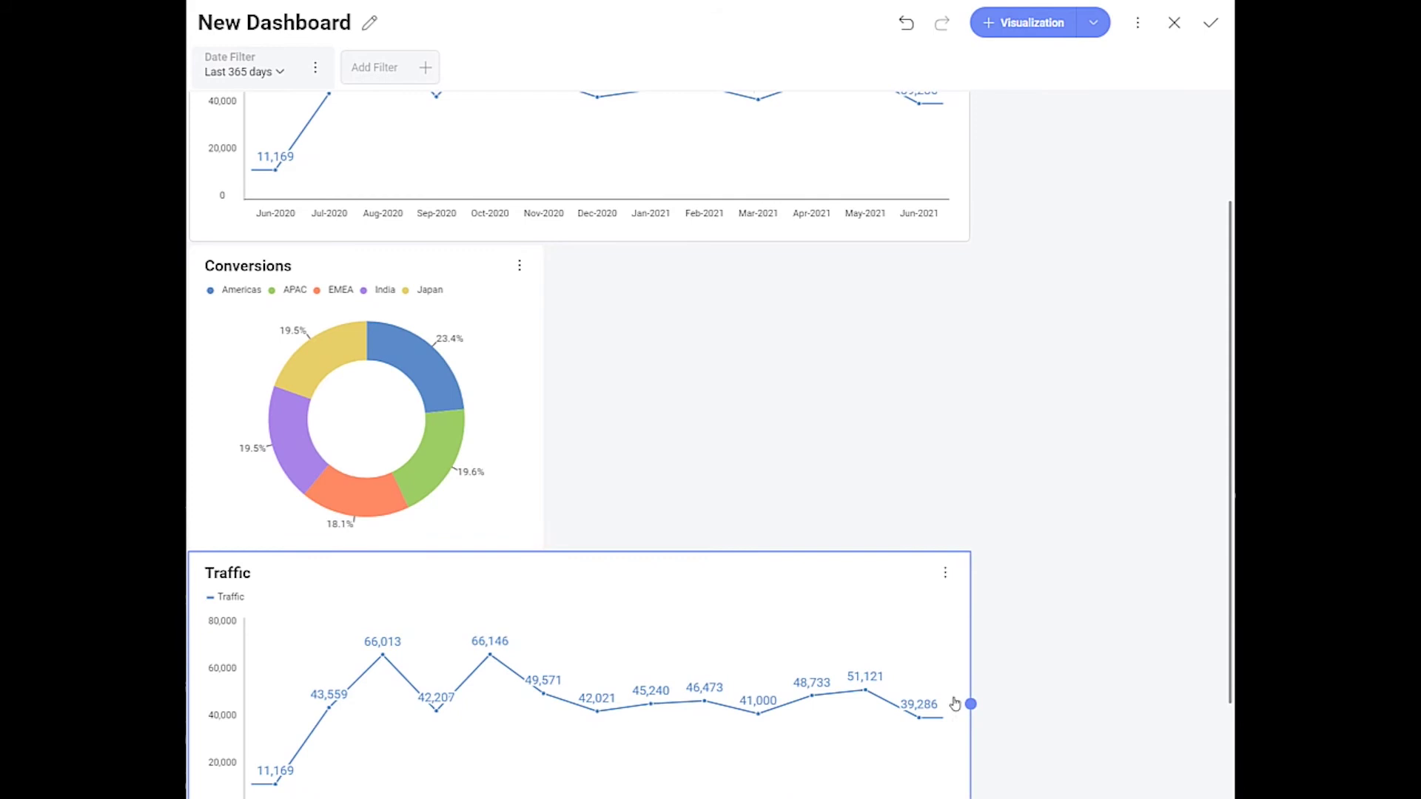
Narrow the duplicated Traffic chart to fit beside Conversions and widen the original Traffic chart to the full dashboard width.
drag(962, 704, 801, 700)
scroll(828, 466, up, 1)
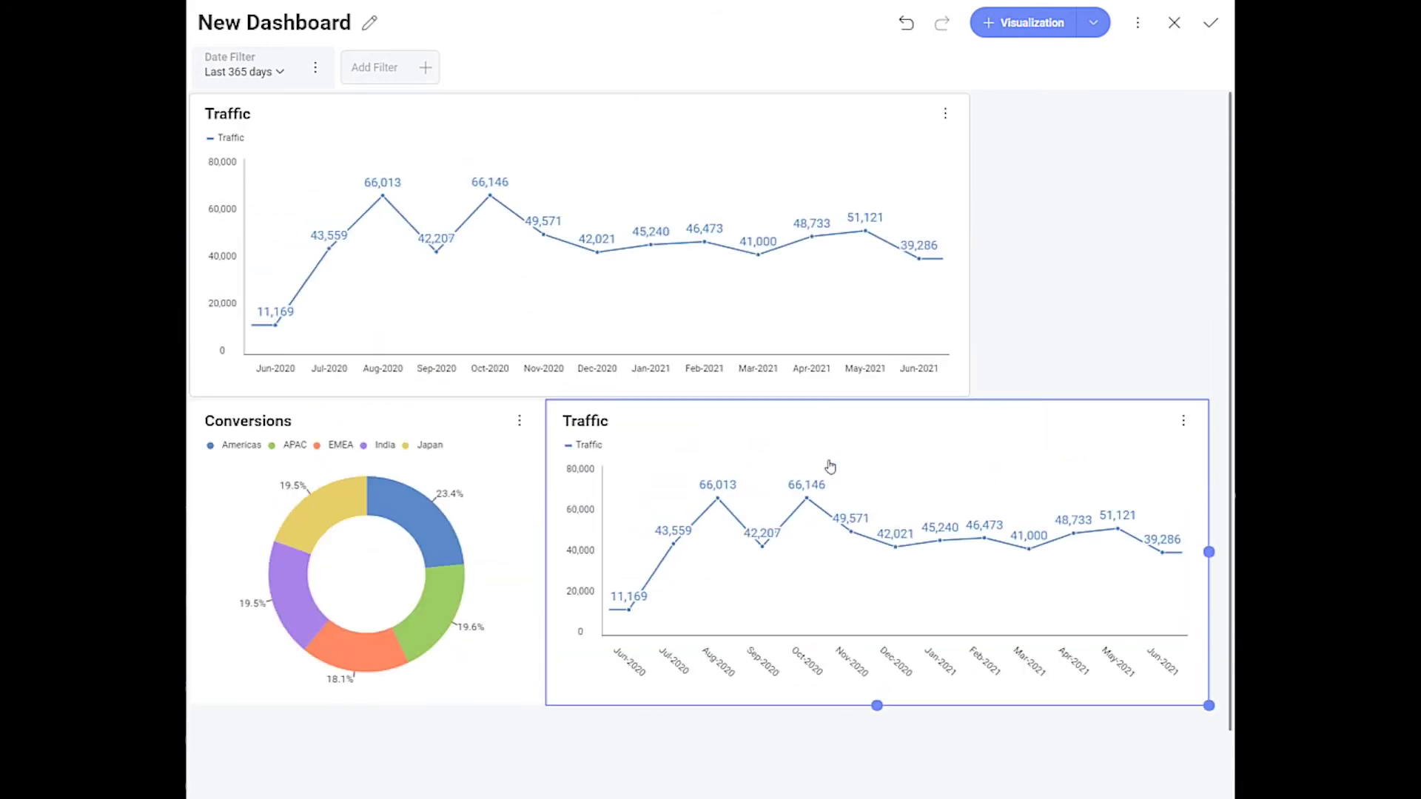
click(859, 121)
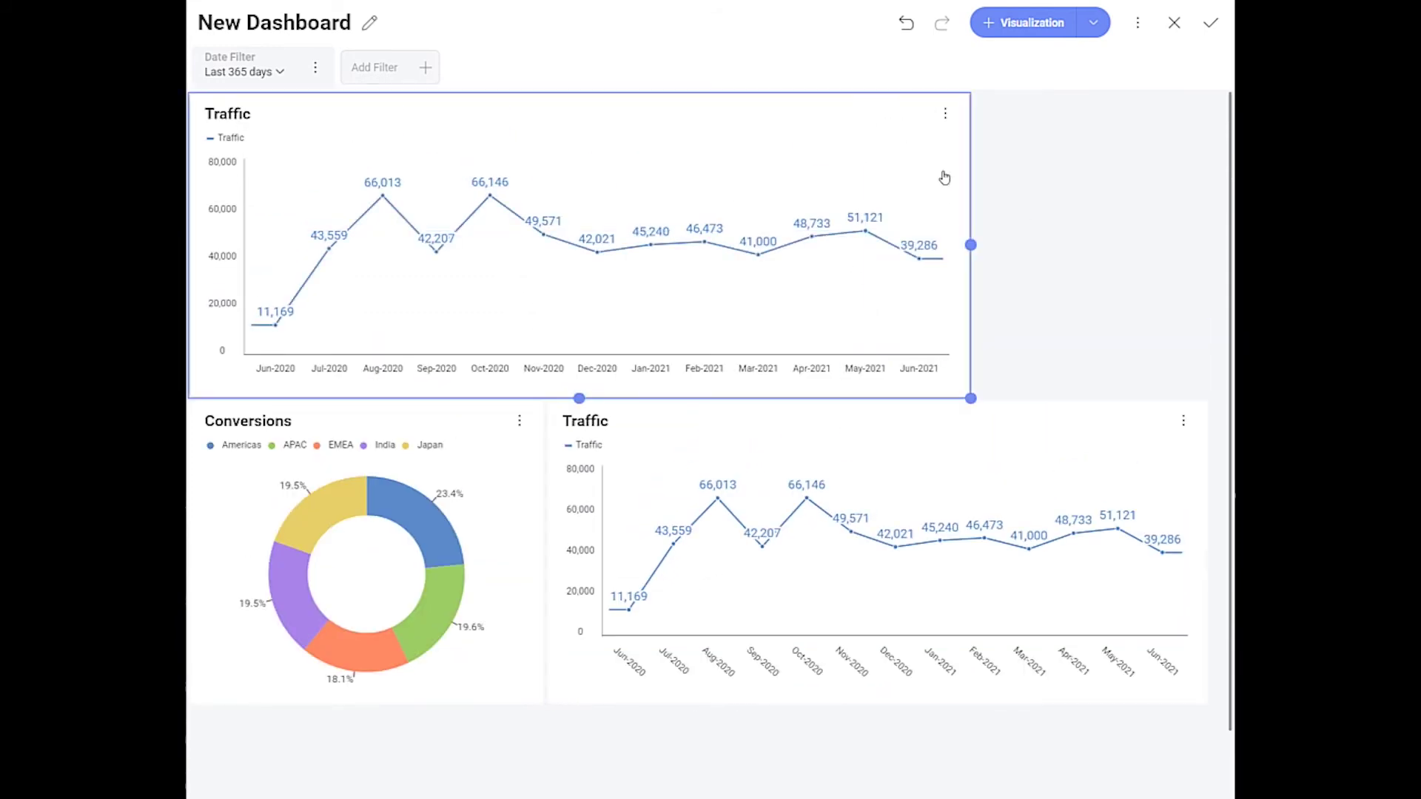
drag(1000, 248, 1202, 252)
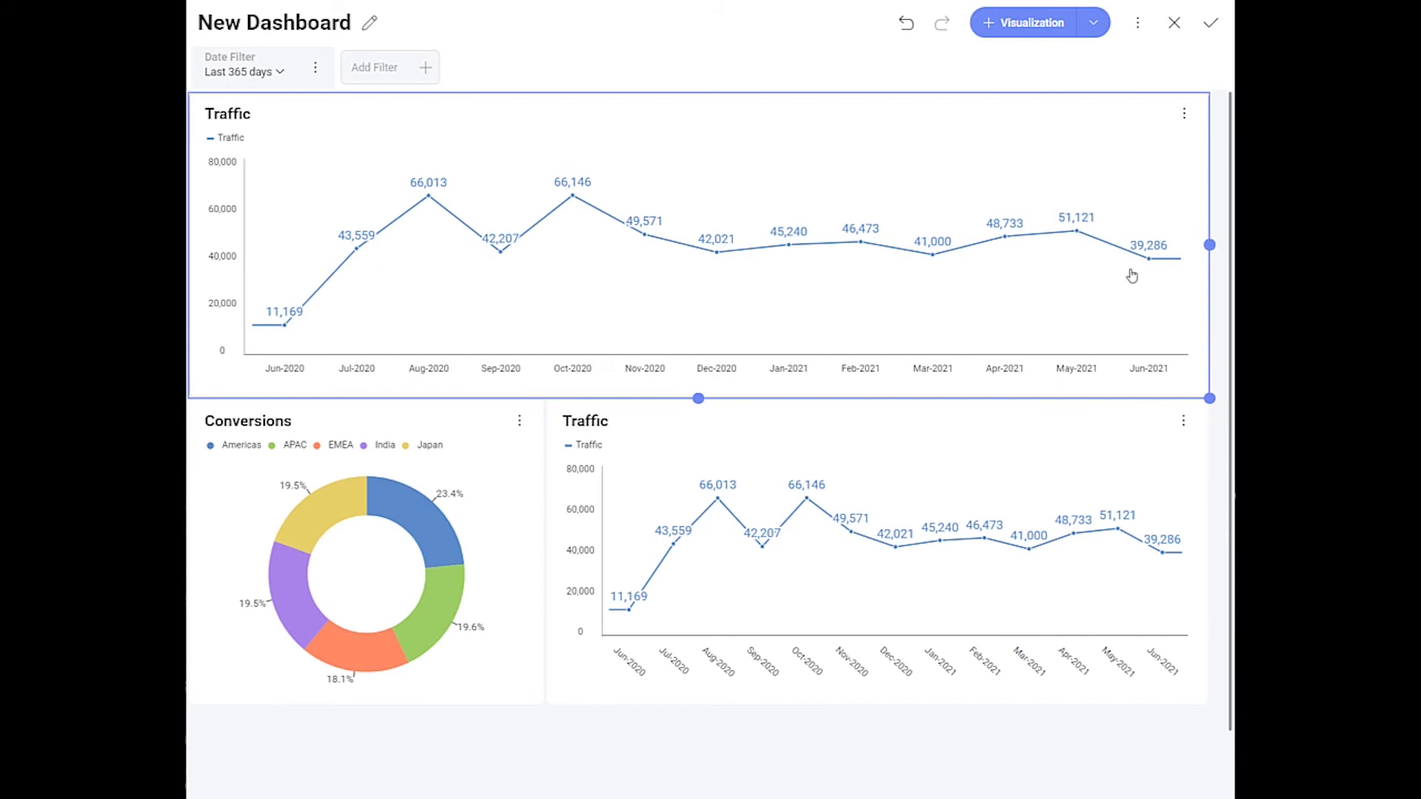
Open the duplicated Traffic visualization for editing and change it to a Combo chart.
click(1183, 420)
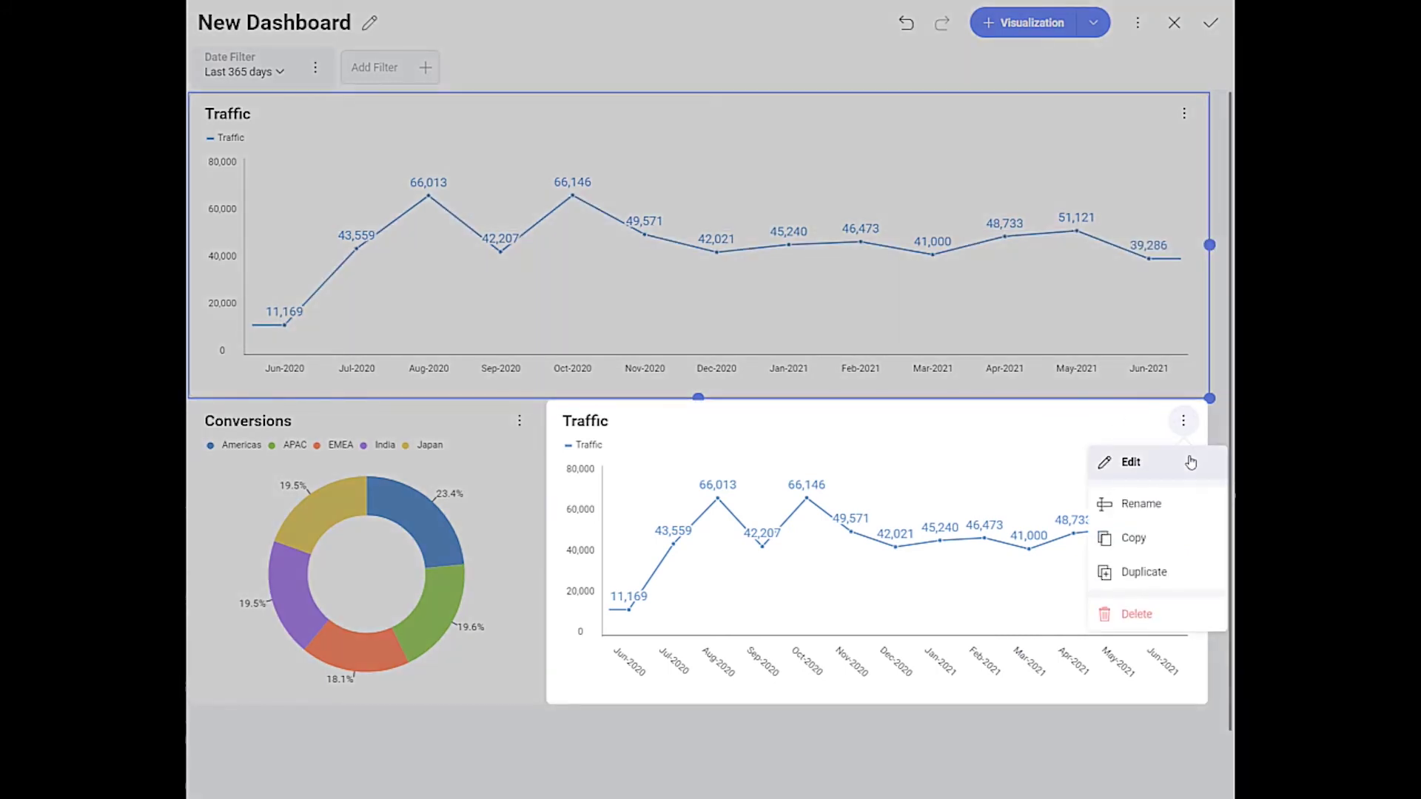
key(Return)
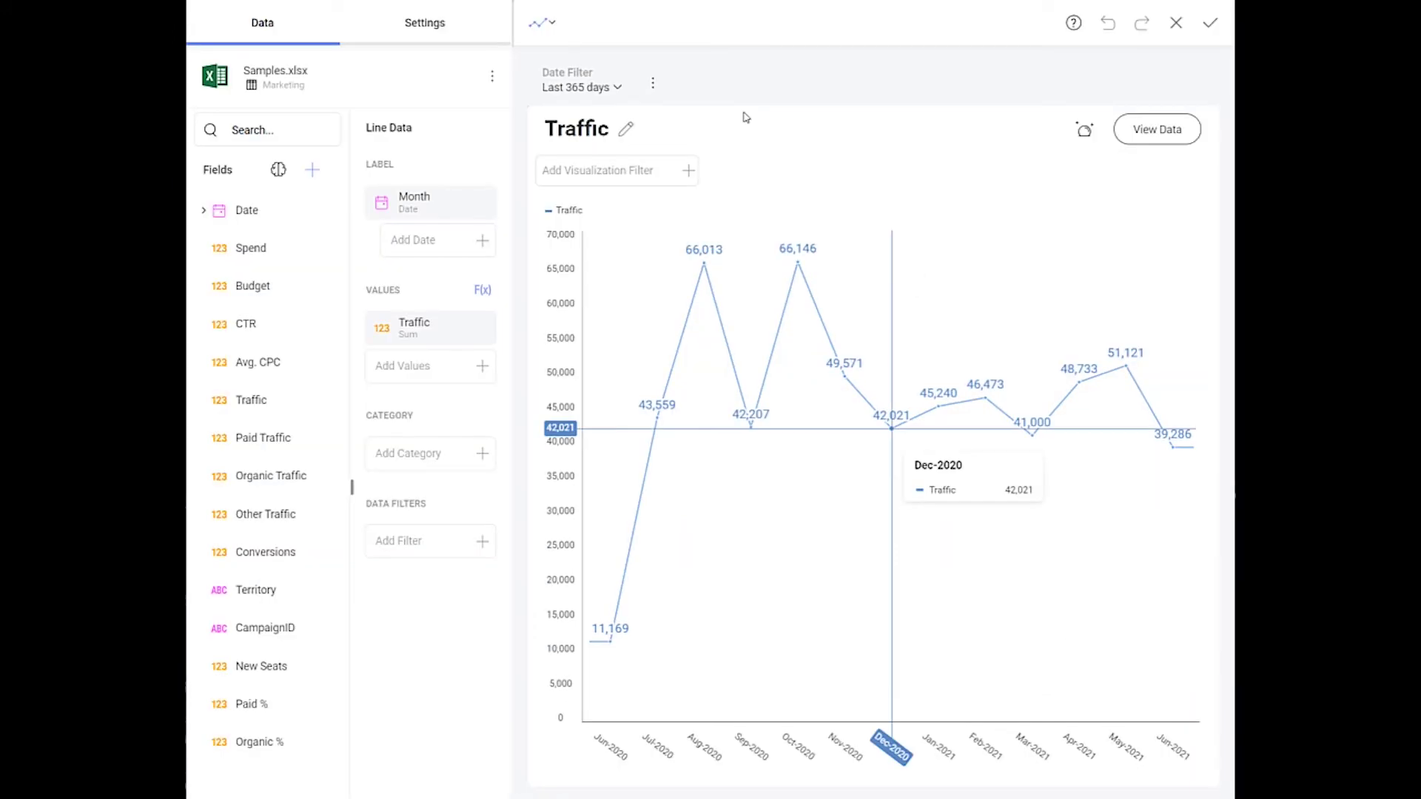
click(560, 30)
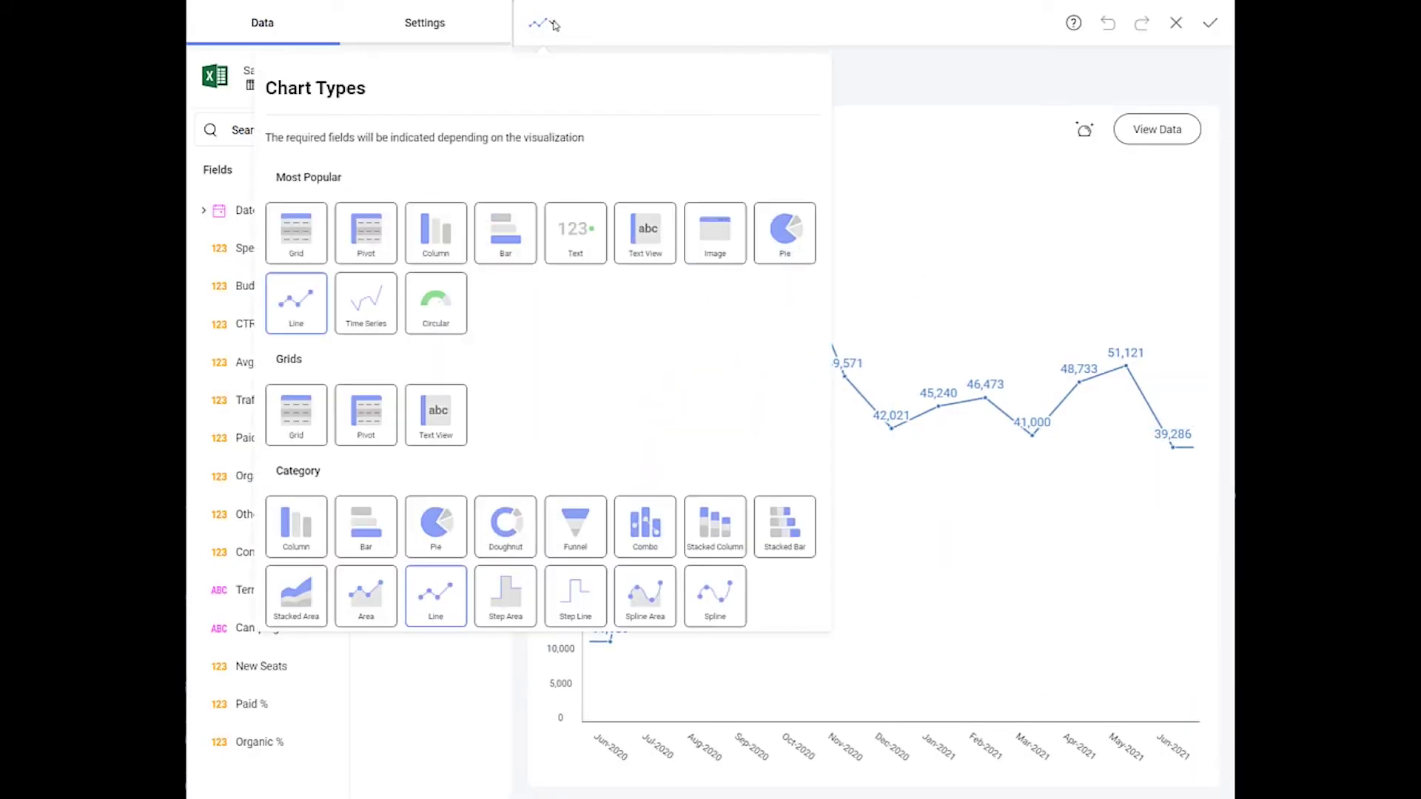
click(647, 553)
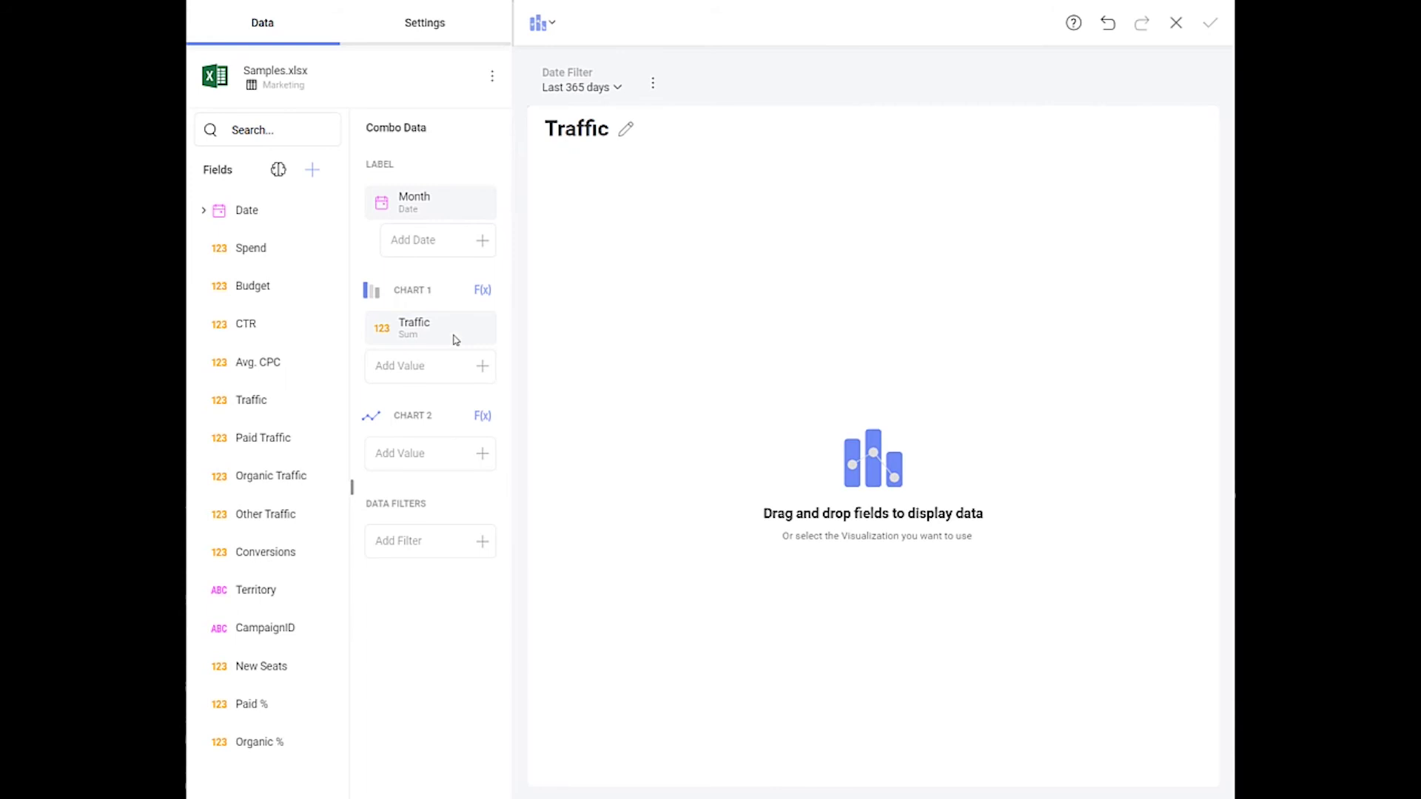
Replace the Traffic field with Spend as the Chart 1 value and add Budget as the Chart 2 value.
drag(452, 340, 259, 371)
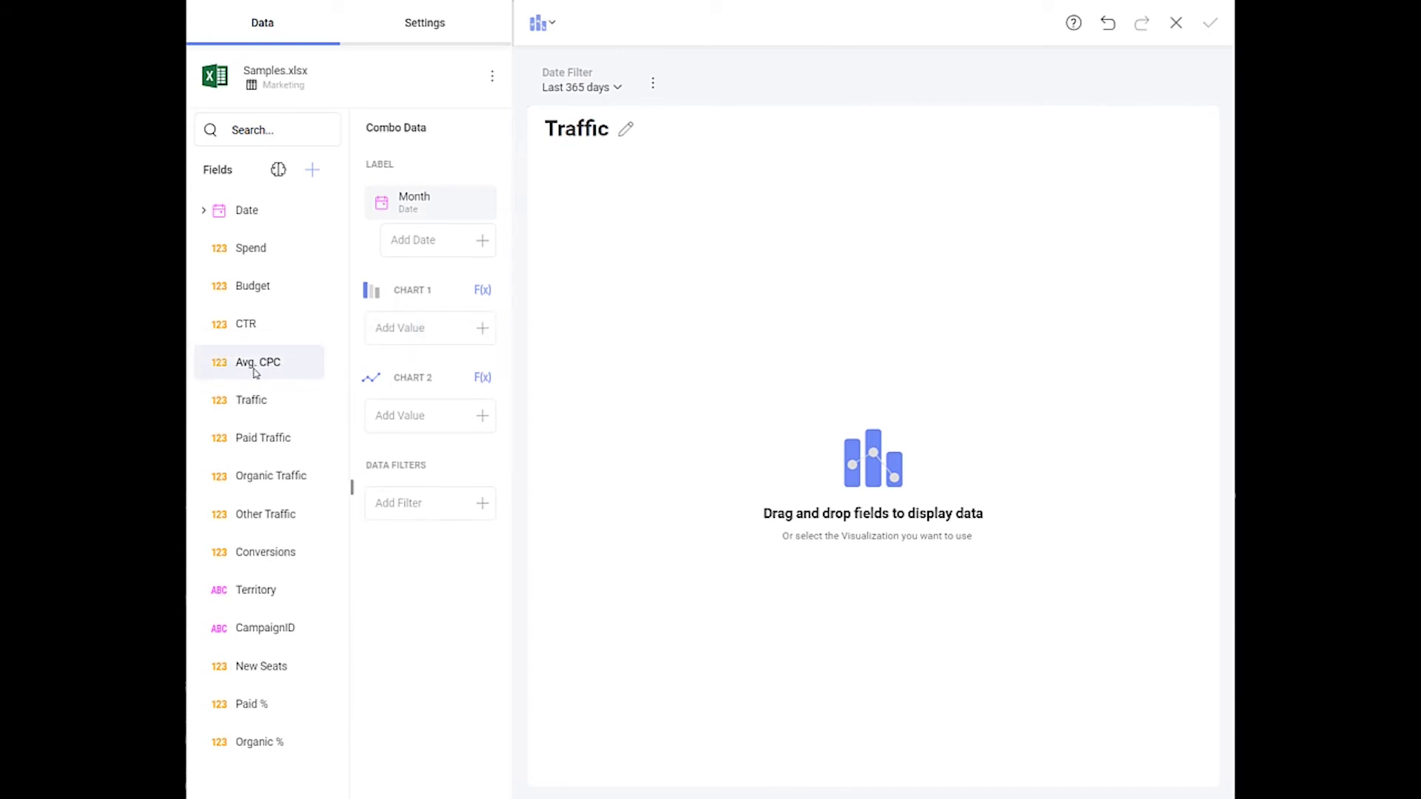
drag(238, 258, 408, 333)
drag(254, 289, 479, 463)
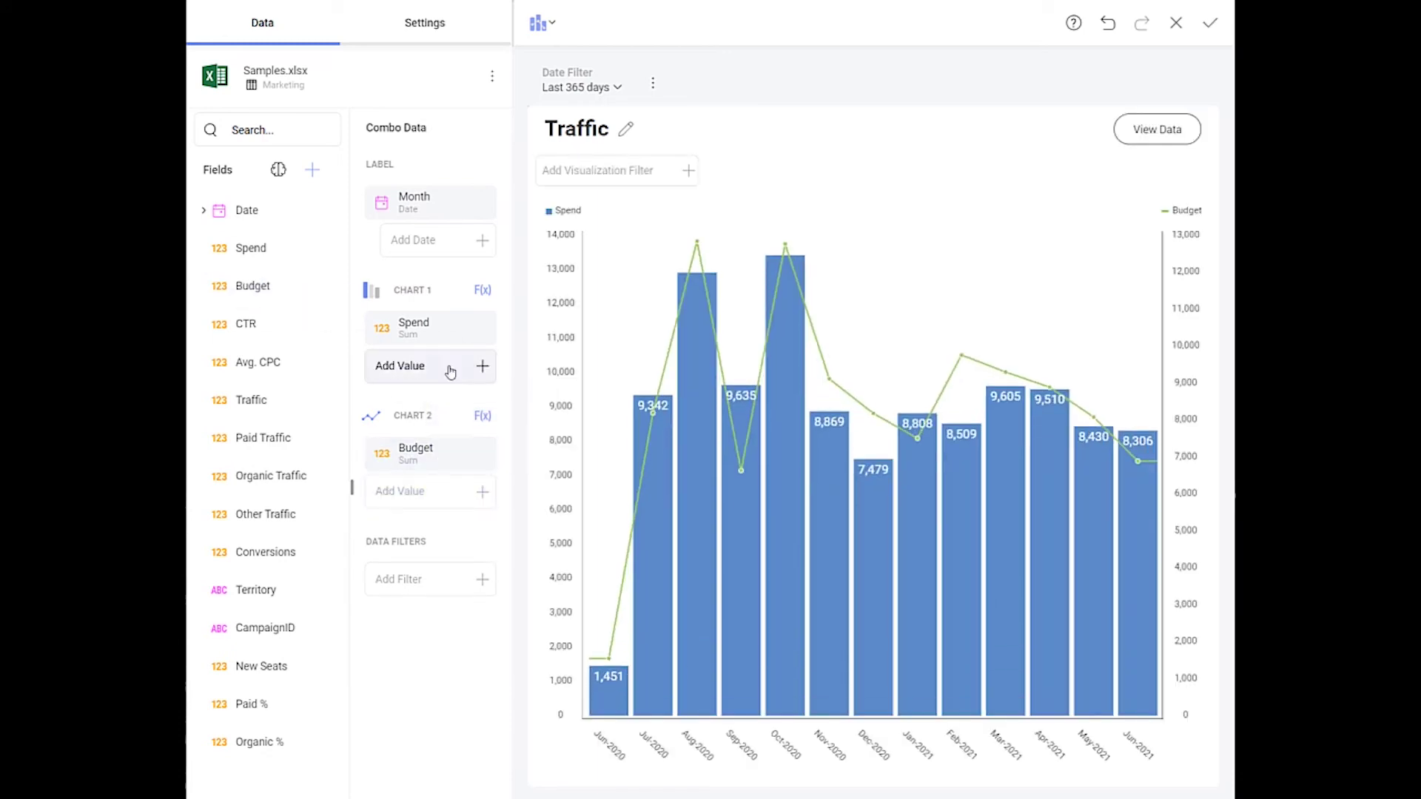
Look through the aggregation options for the Spend field and set its formatting type to Currency.
click(439, 344)
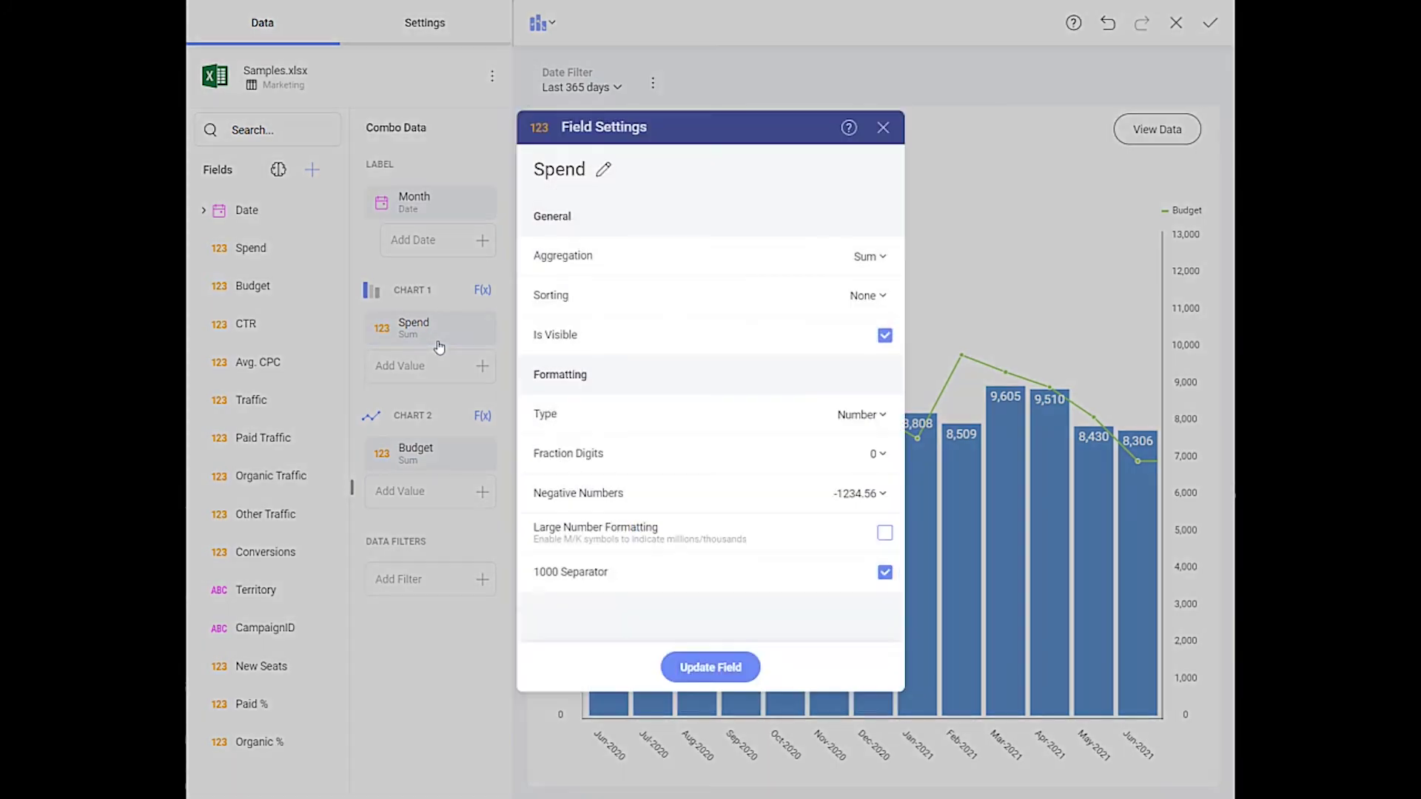
click(738, 276)
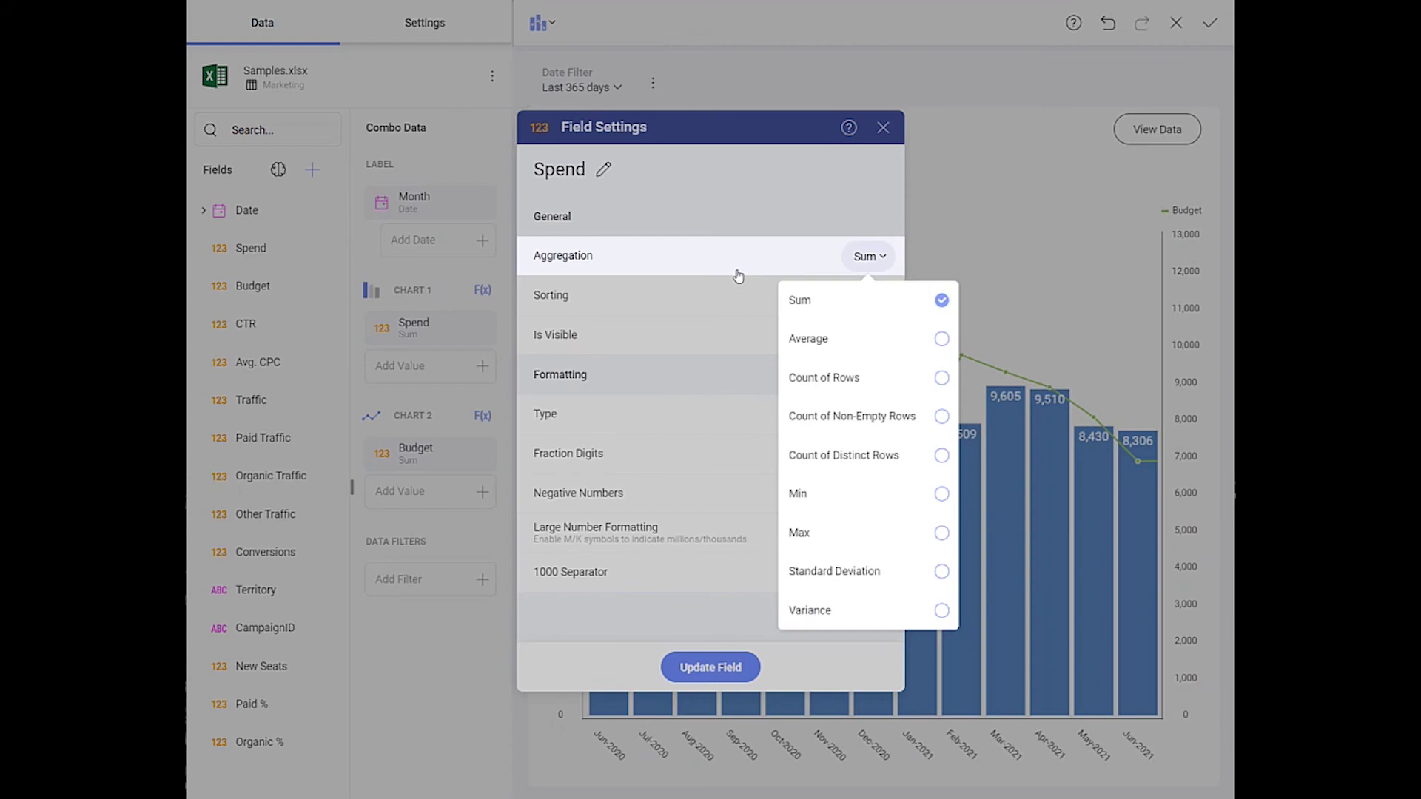
click(752, 232)
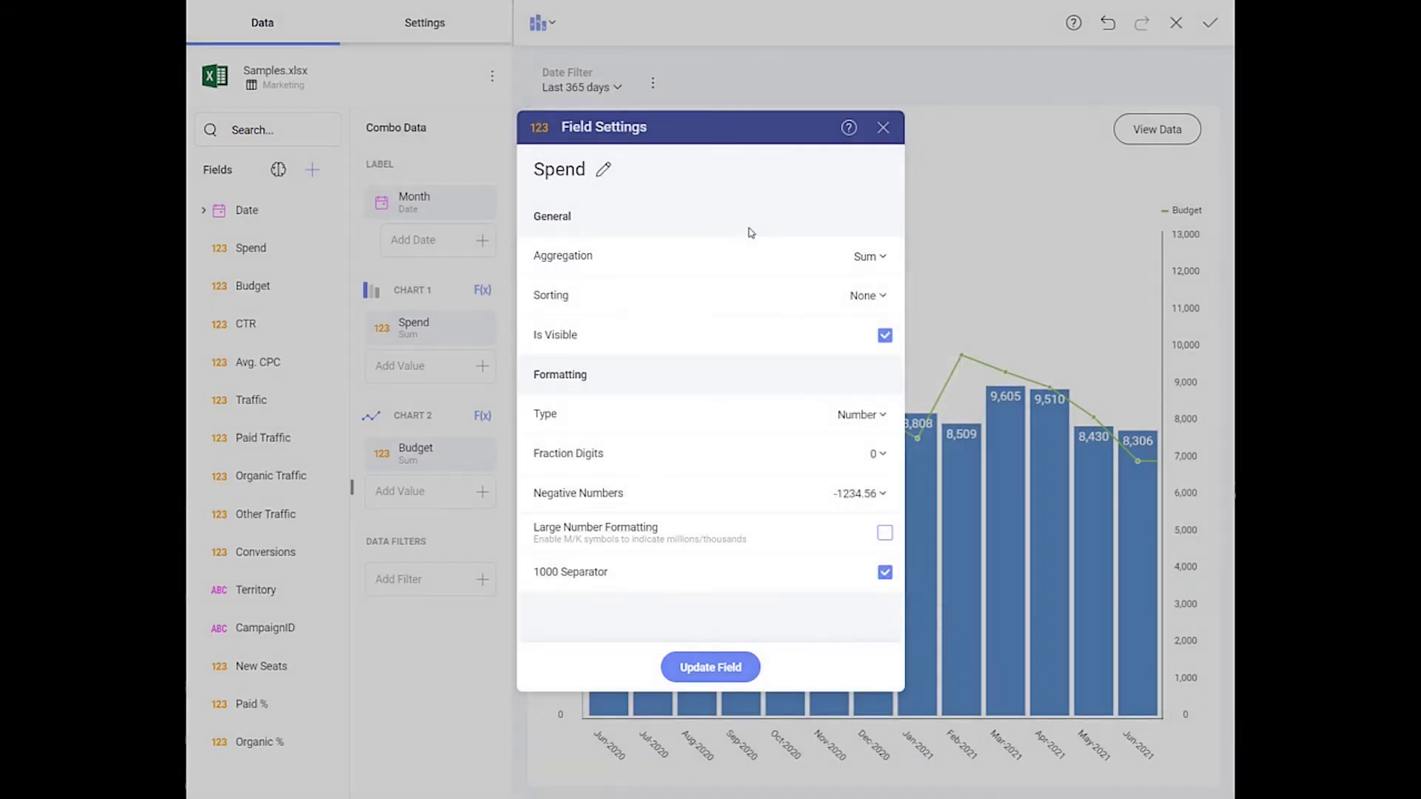
click(833, 415)
click(829, 495)
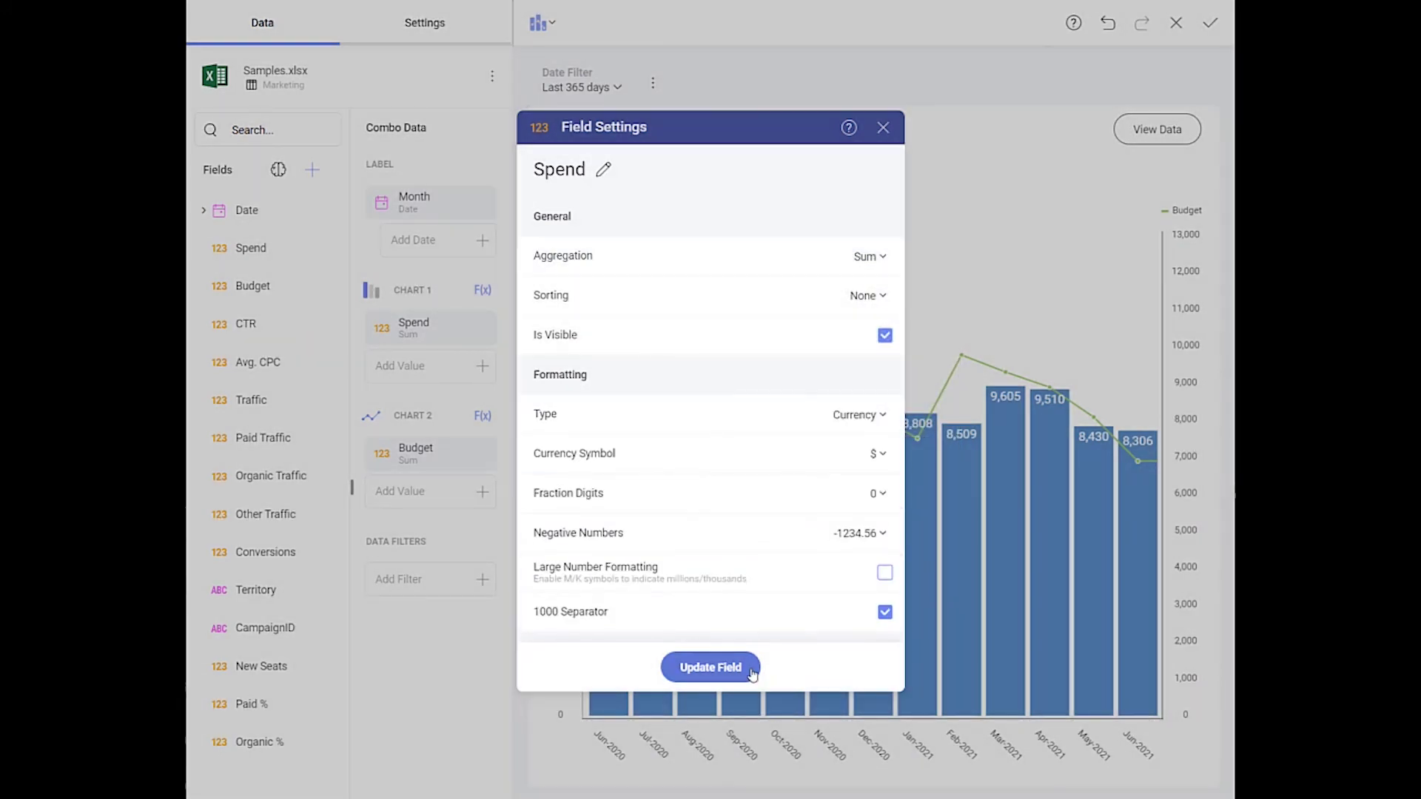
click(698, 664)
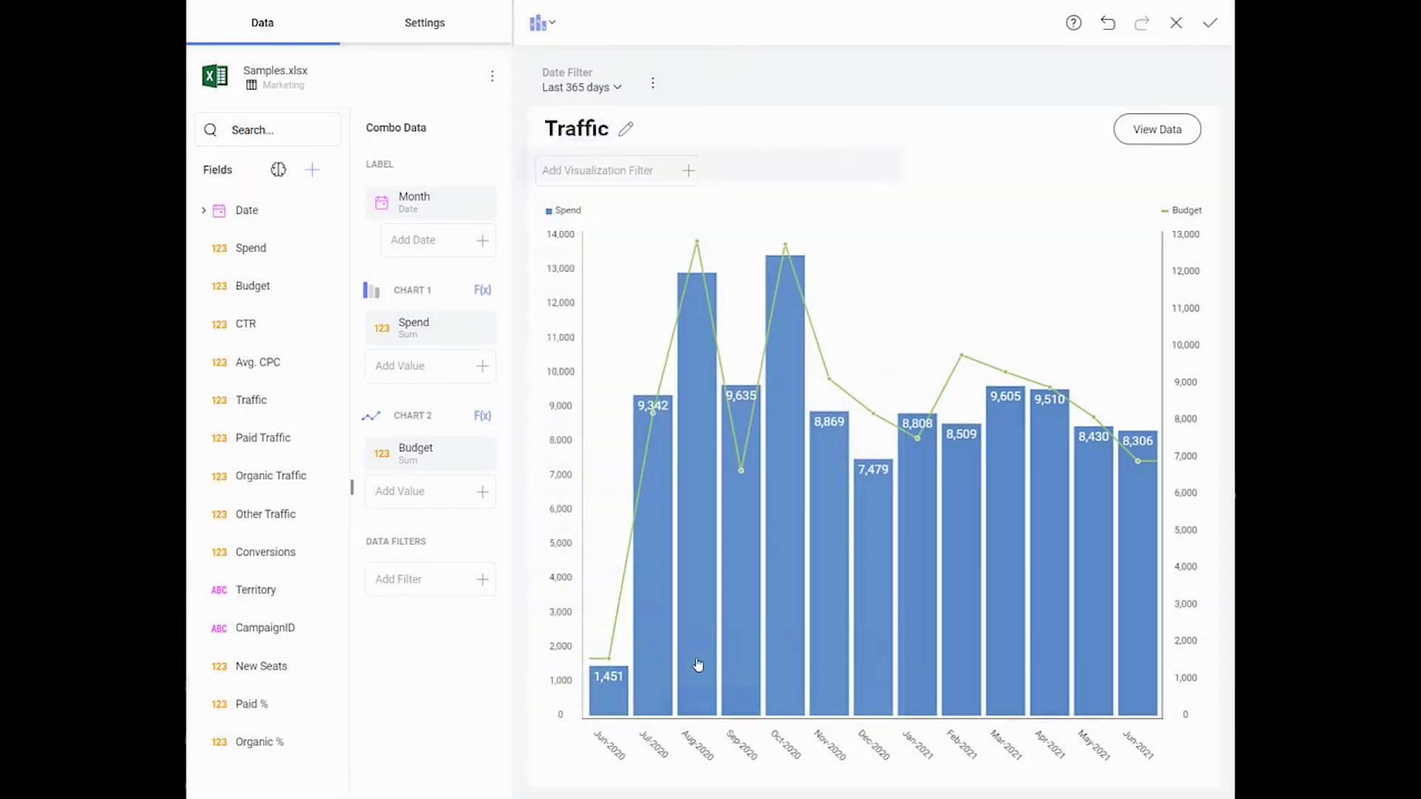
Rename the combo chart's visualization from Traffic to "Spend by Budget".
click(628, 122)
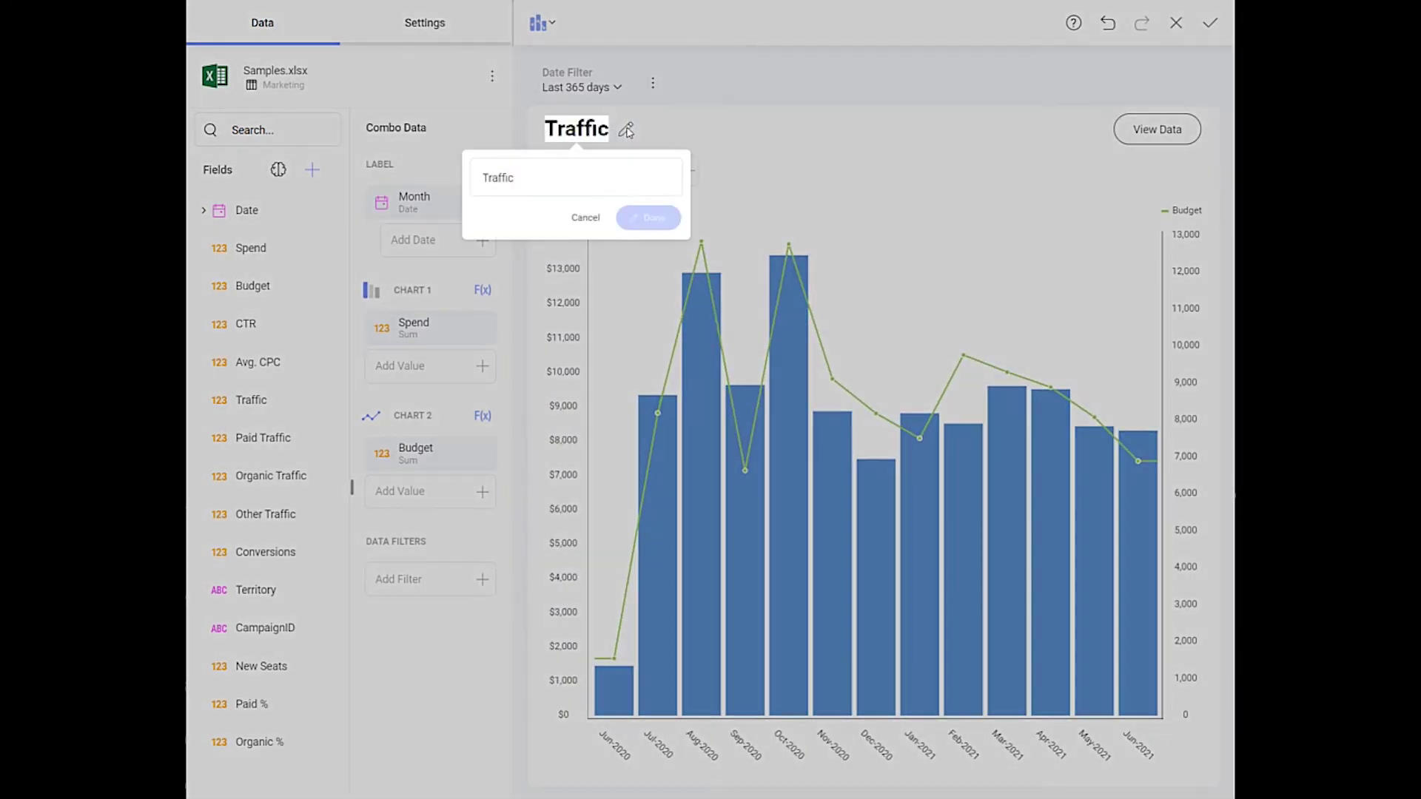
text(Spend by Budget)
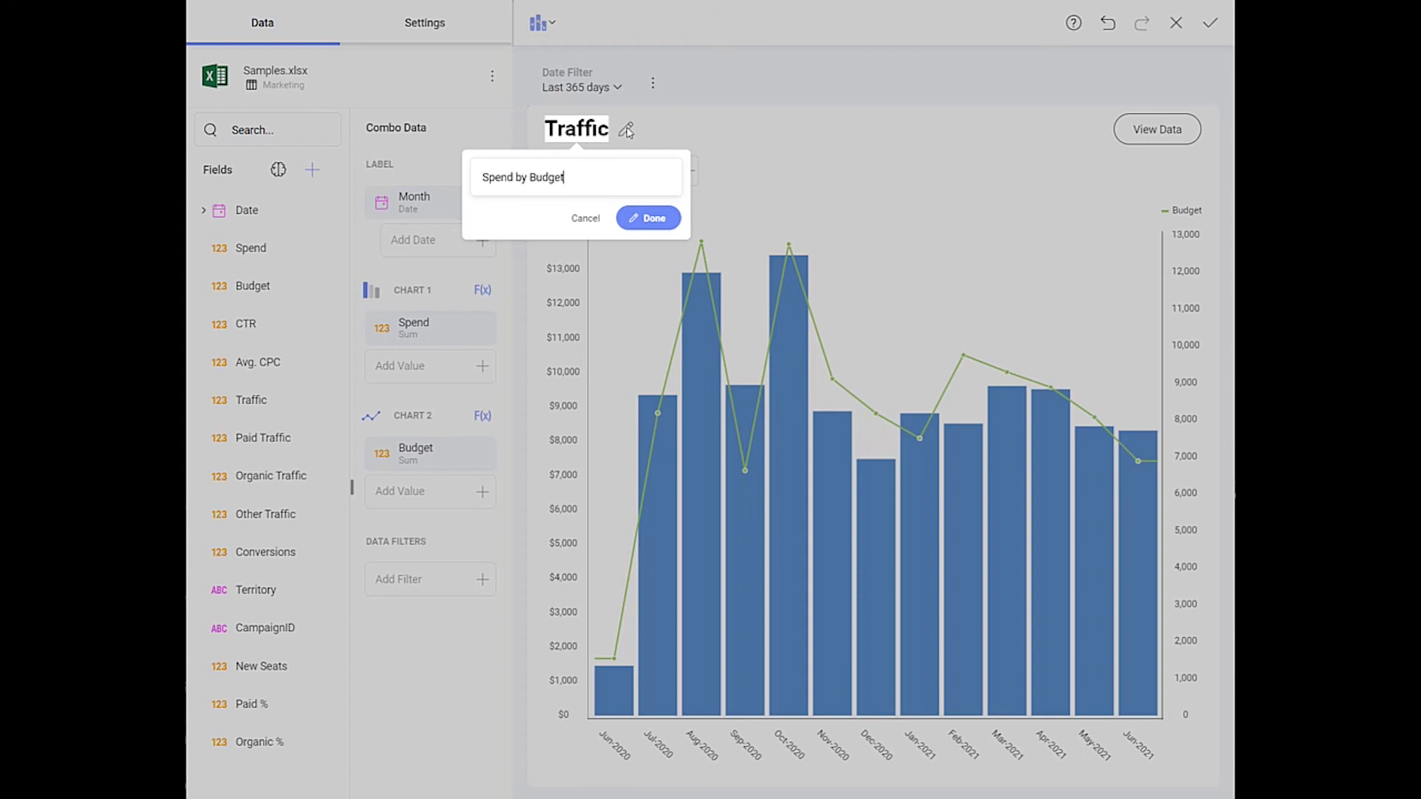
key(Return)
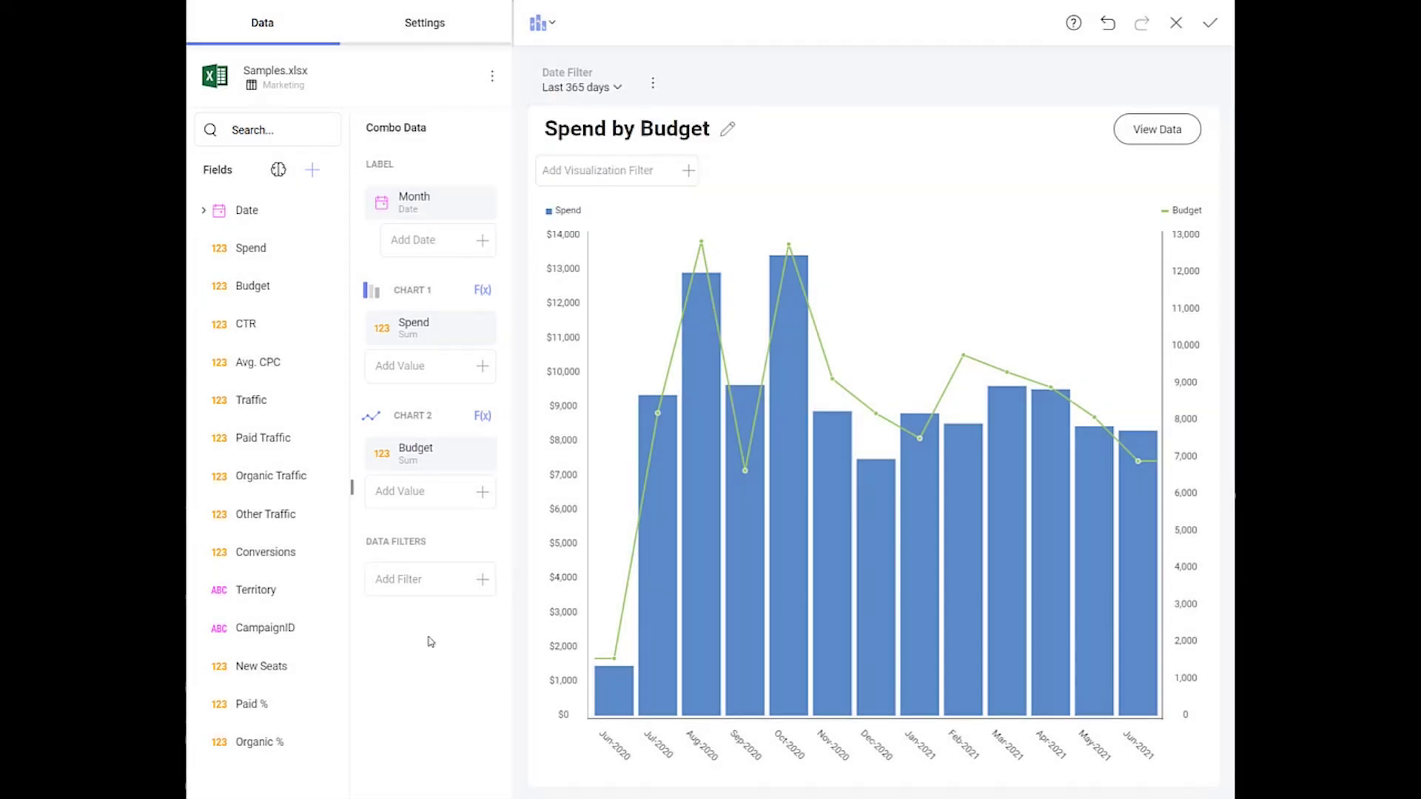
Set the Budget field's formatting type to Currency and accept the visualization edits to return to the dashboard.
click(415, 451)
click(846, 415)
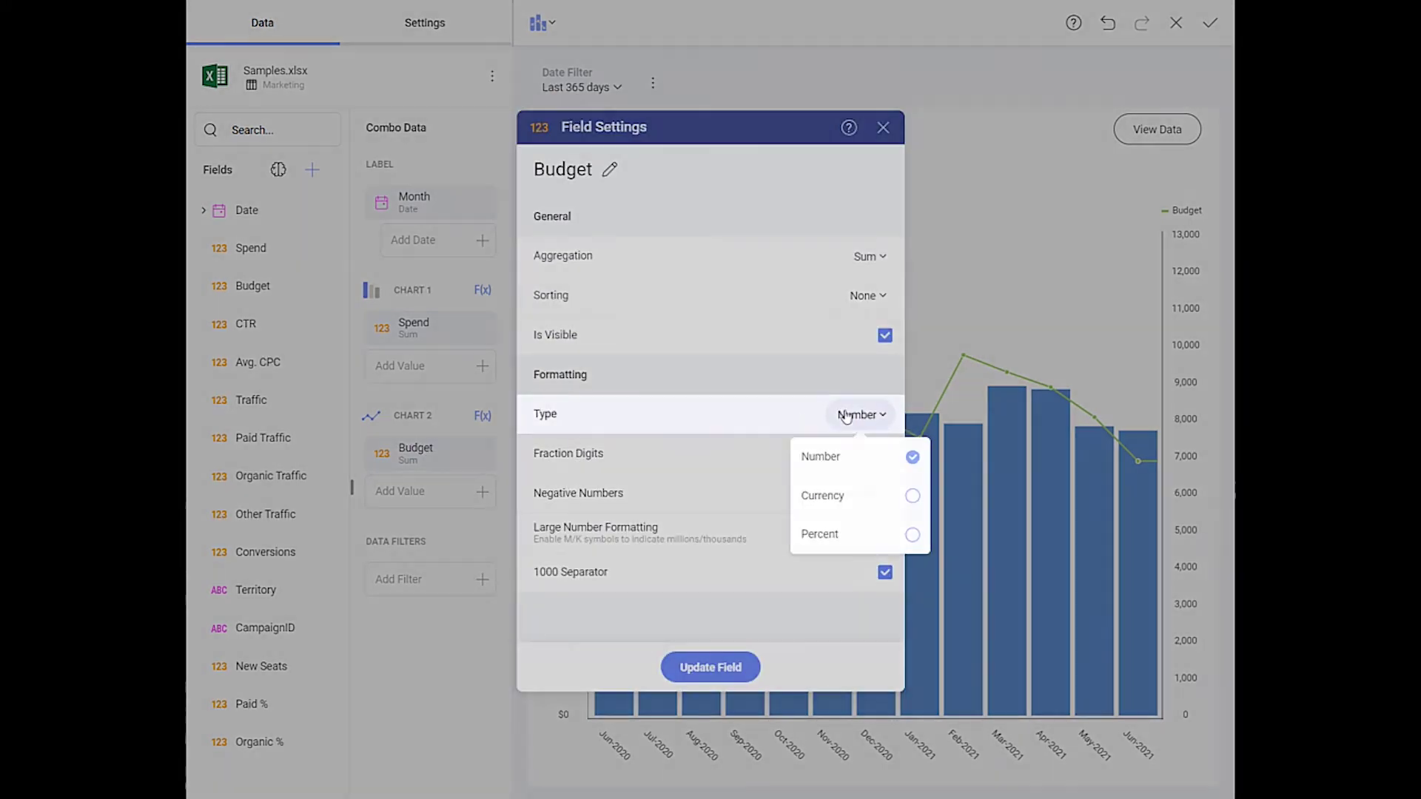
click(843, 496)
click(732, 667)
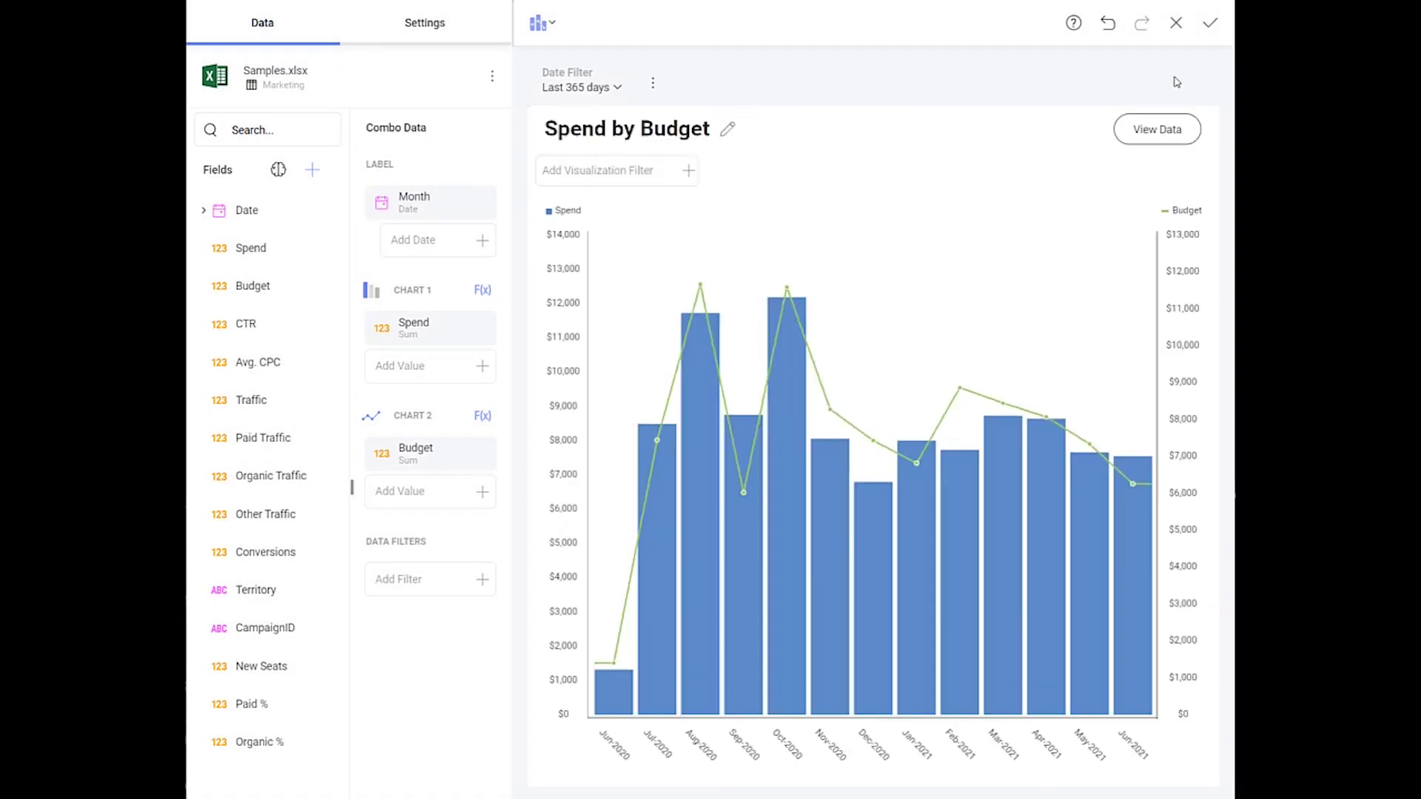
click(1213, 25)
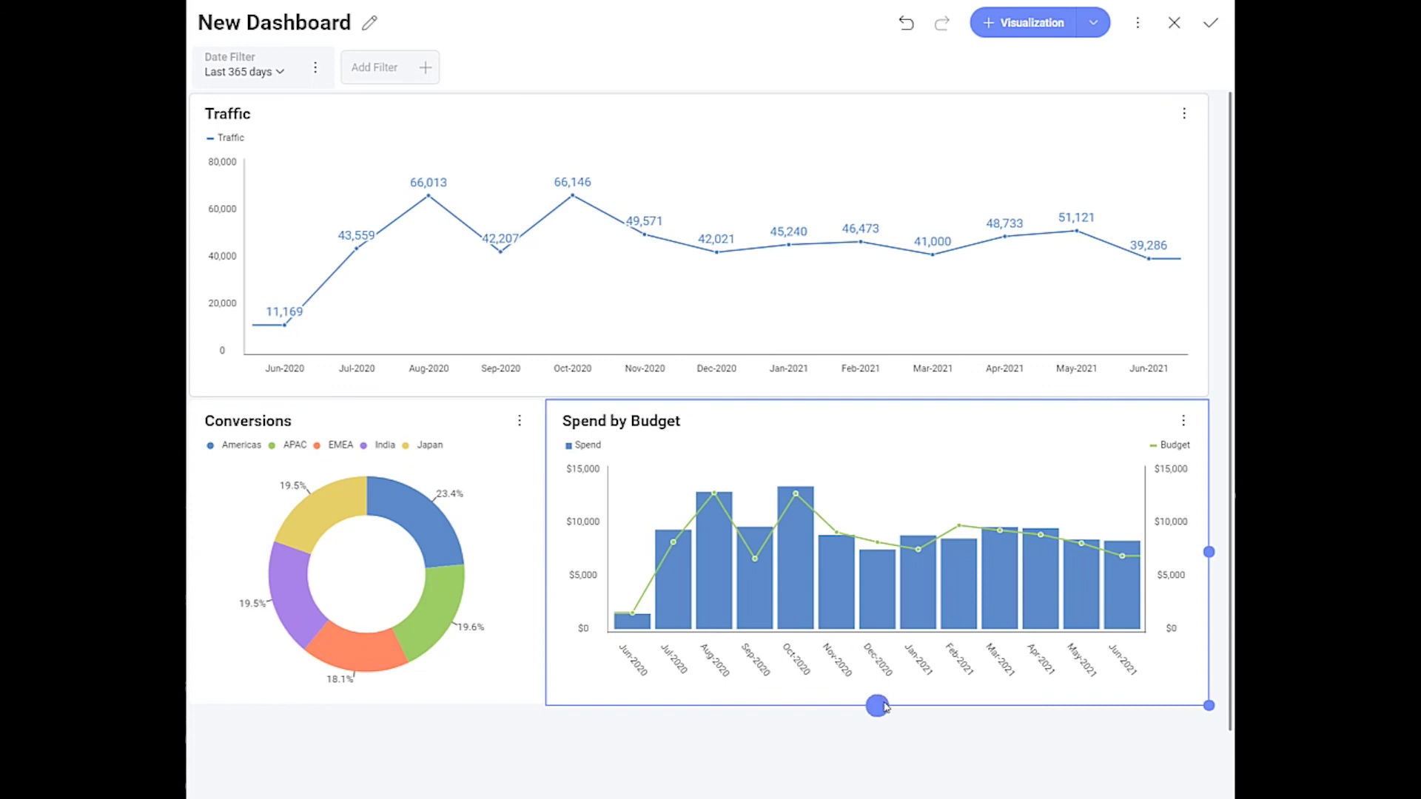
Increase the height of the Spend by Budget chart and extend the Conversions chart to the same bottom edge.
drag(884, 706, 891, 788)
mouse_move(374, 703)
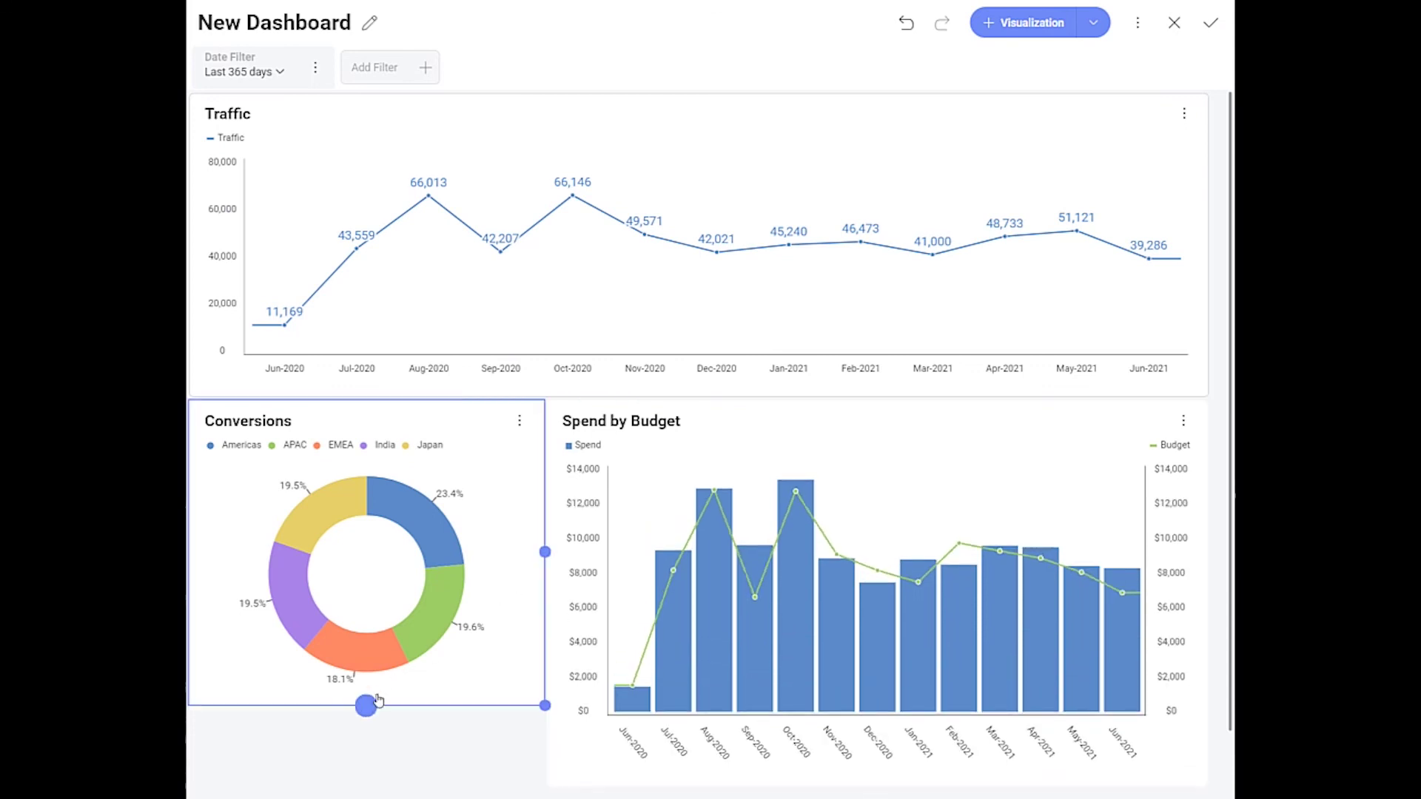
drag(378, 699, 412, 787)
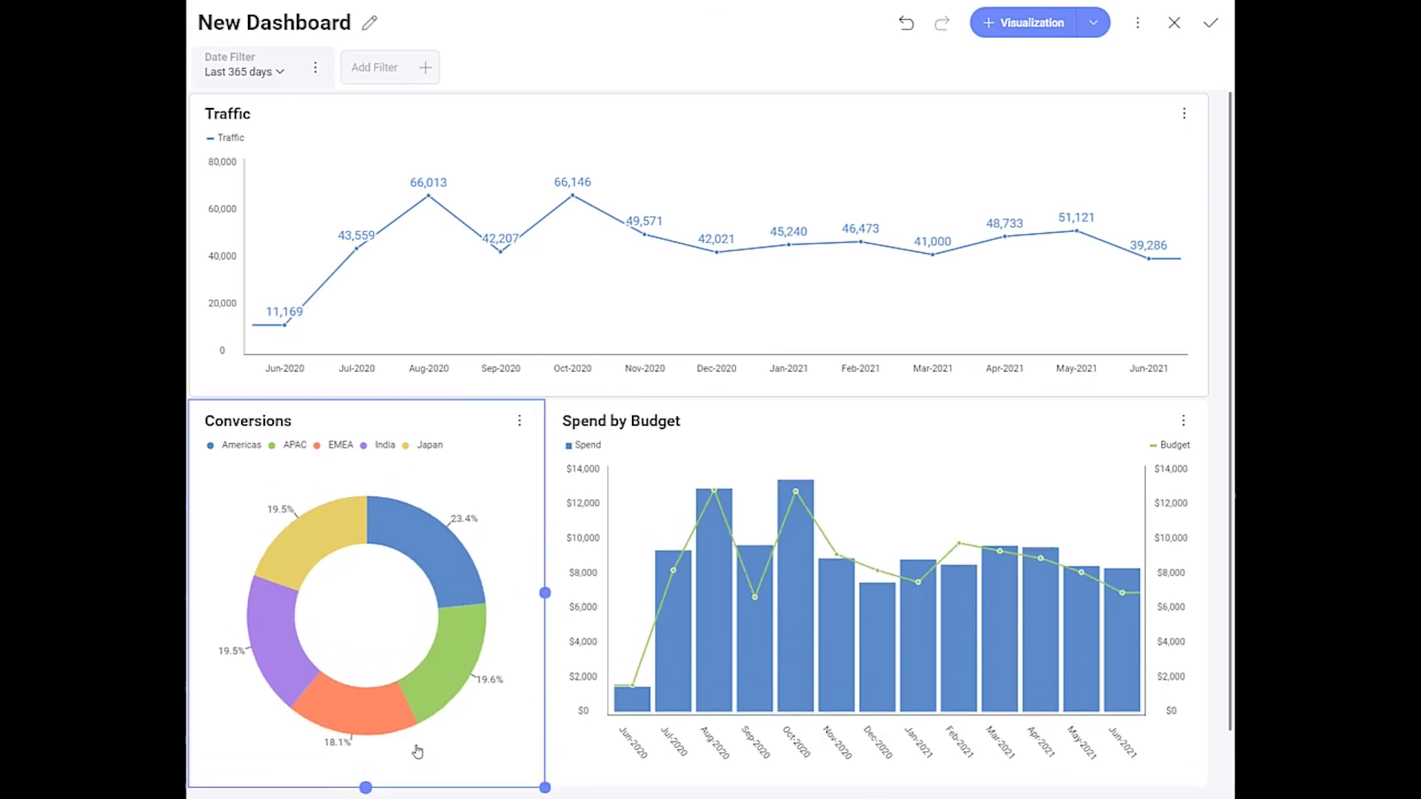
Rename the dashboard as "Marketing KPIs" and save it under that name in My Stuff.
click(369, 22)
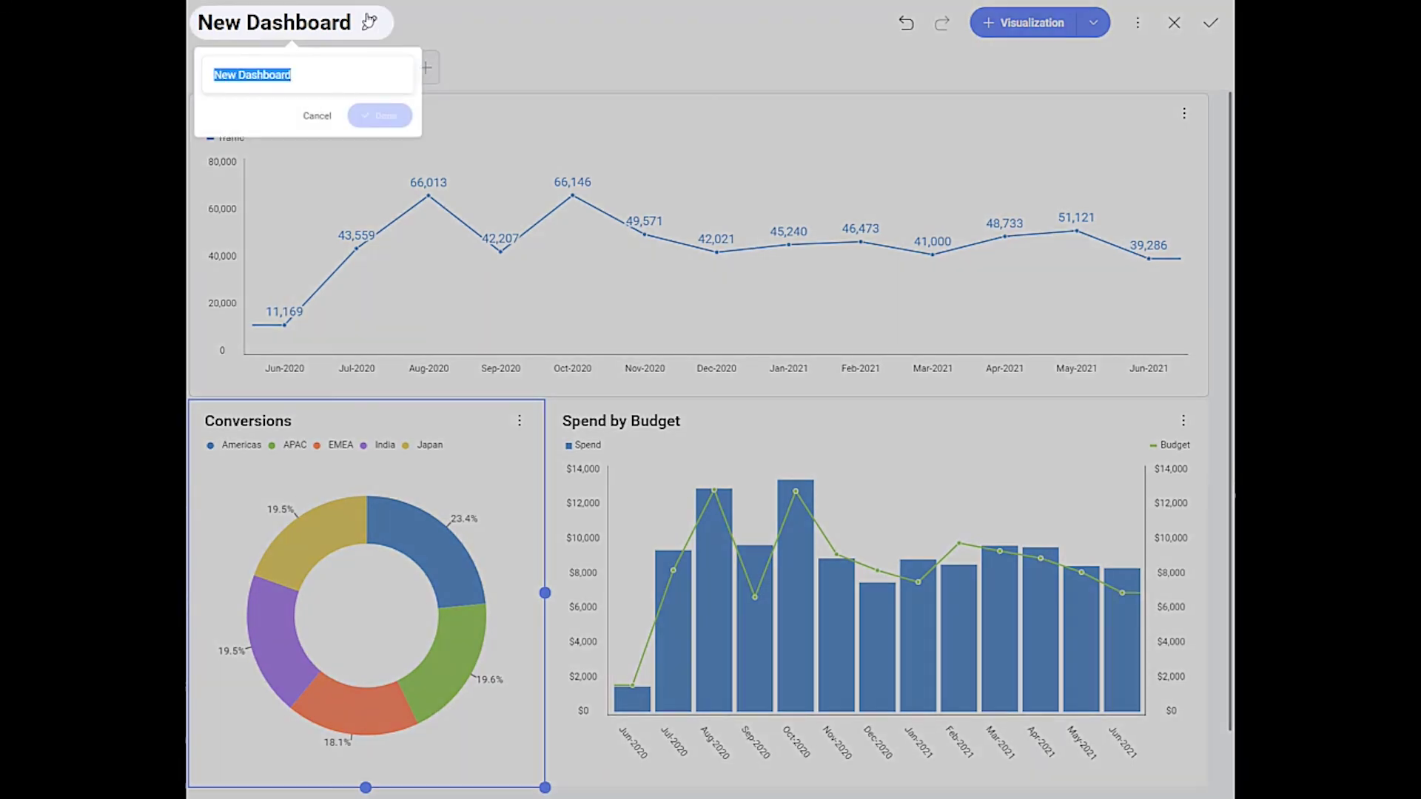
text(Marketing KPIs)
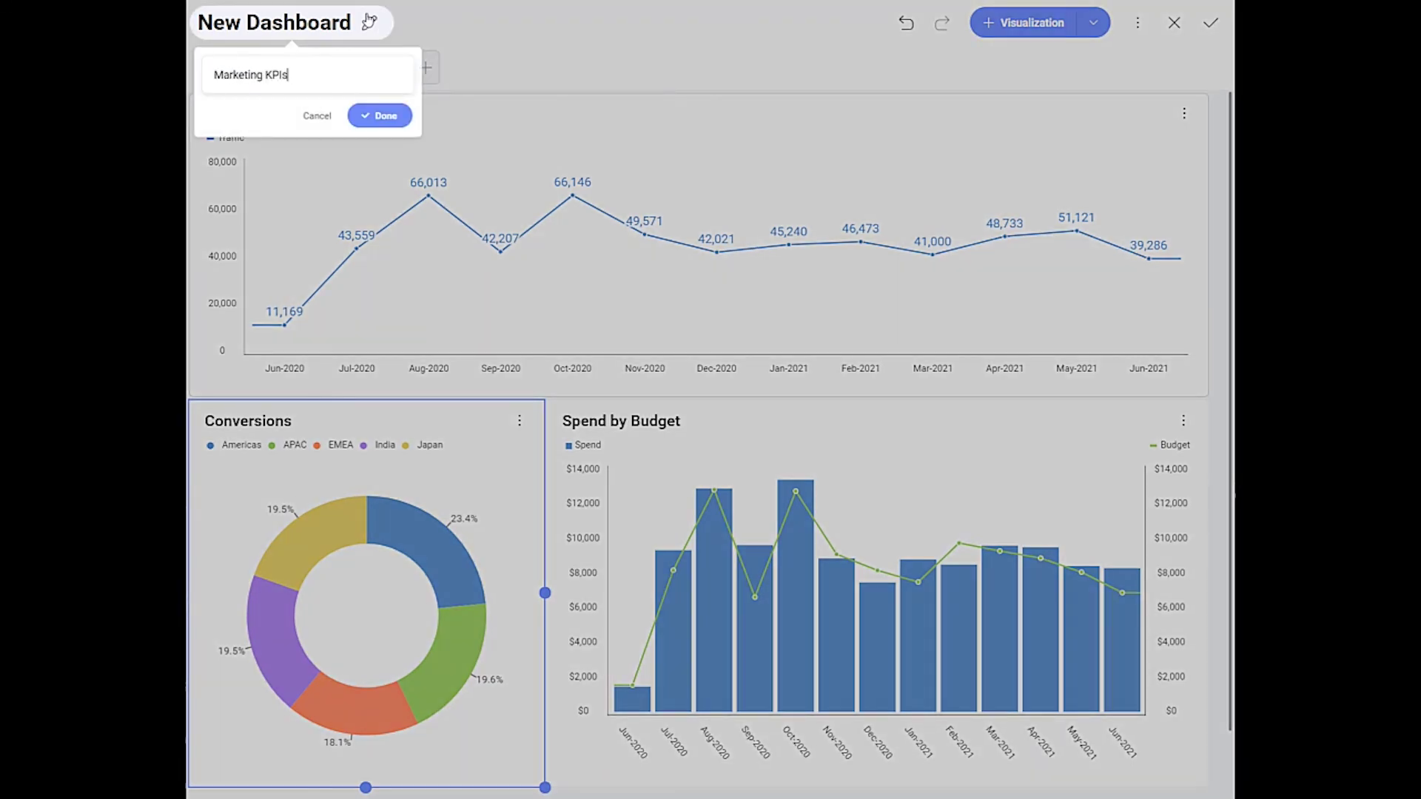
key(Return)
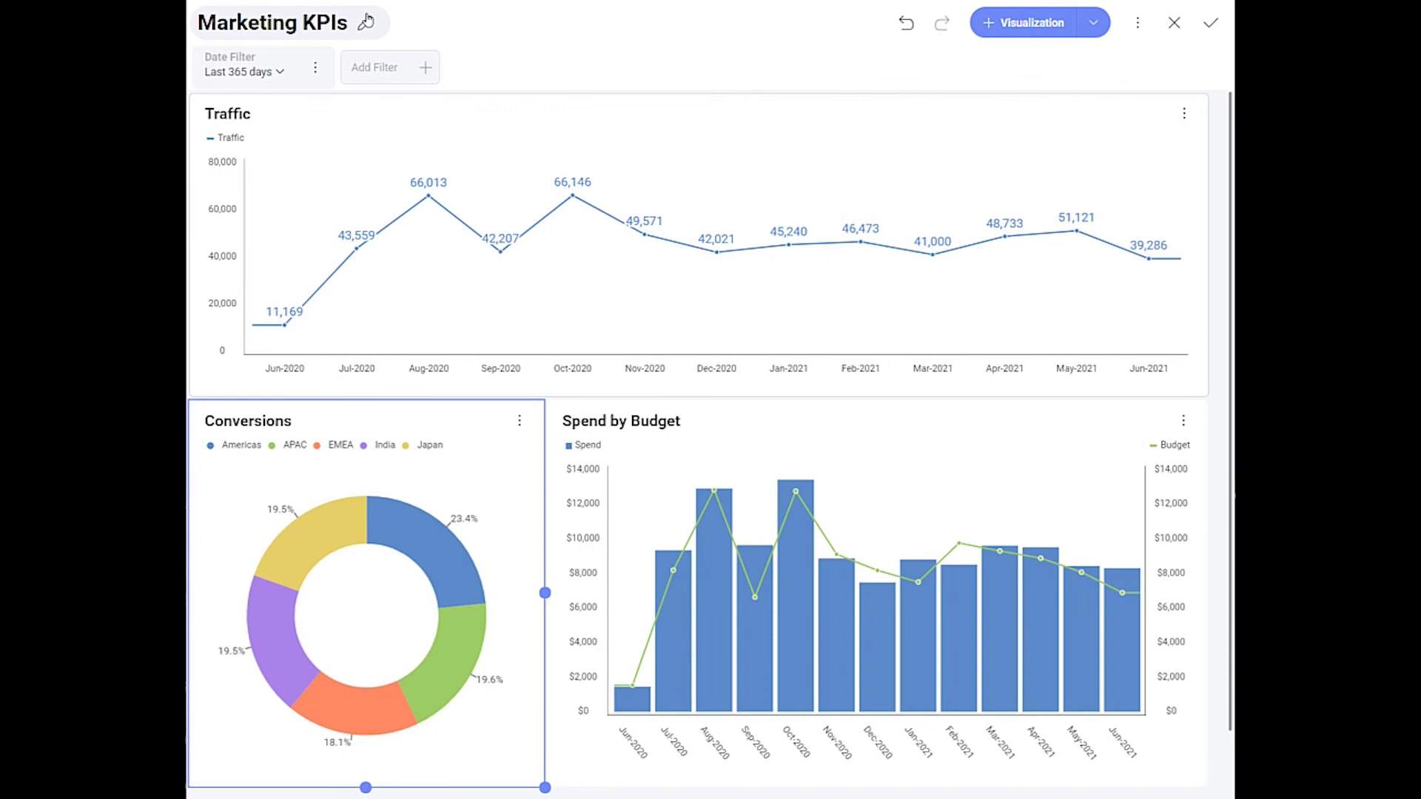
click(1212, 25)
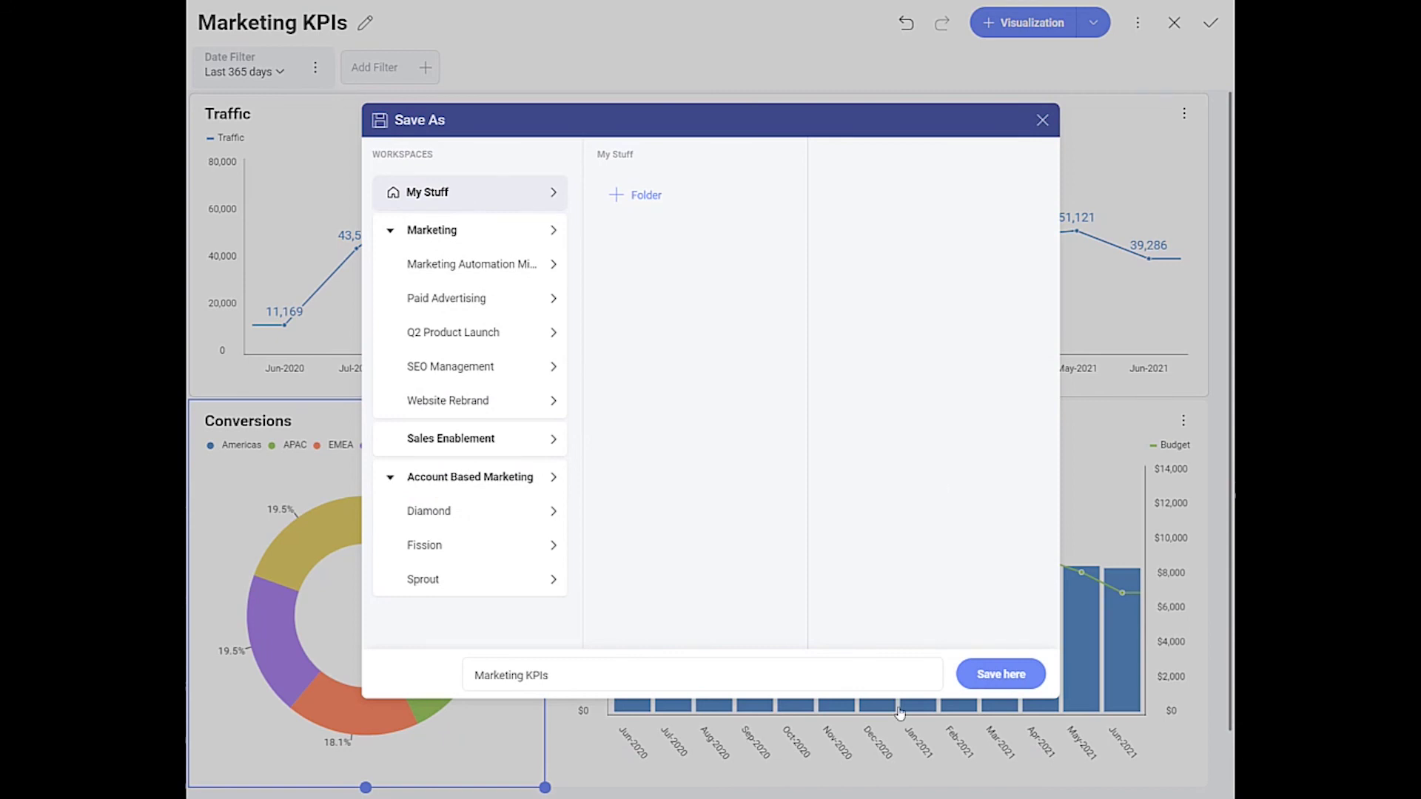
click(1022, 676)
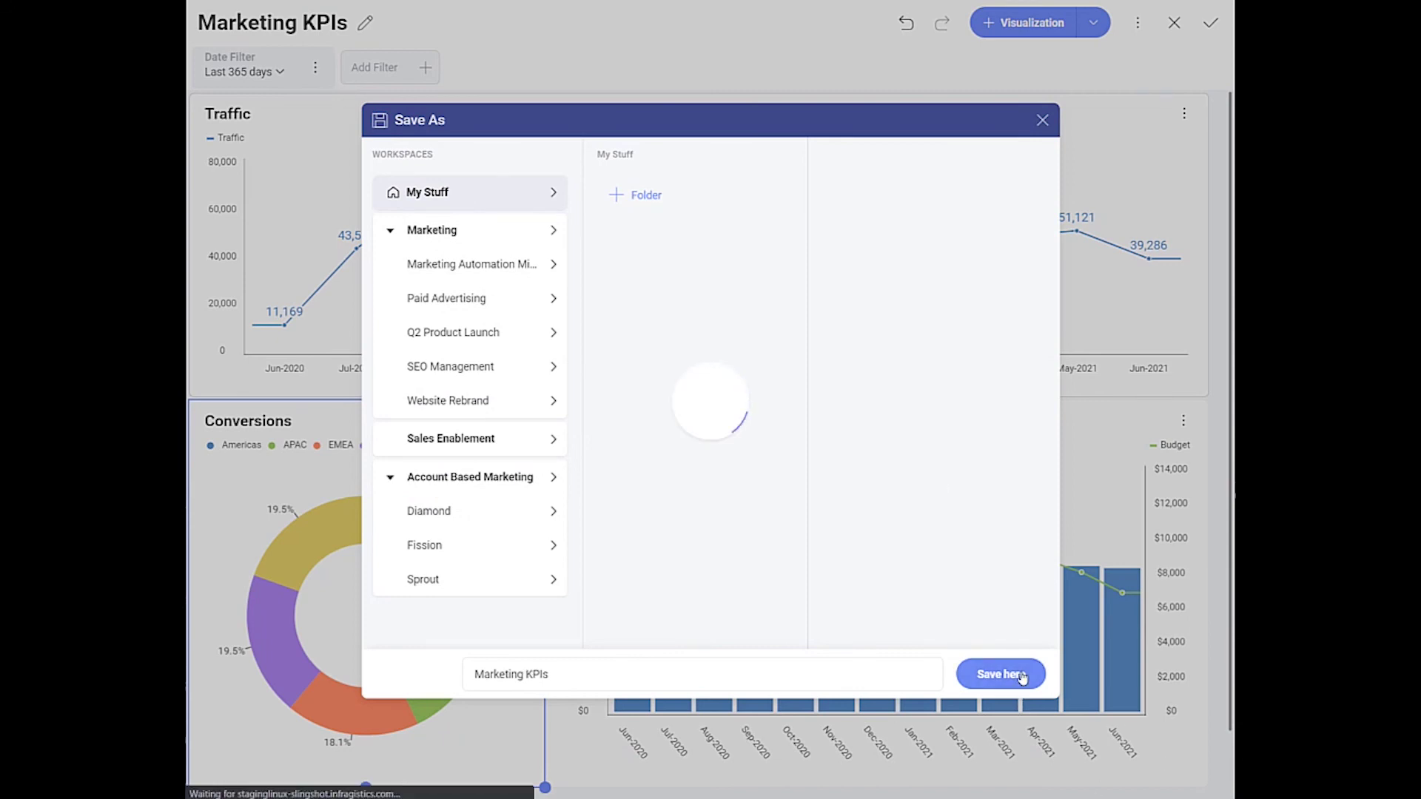